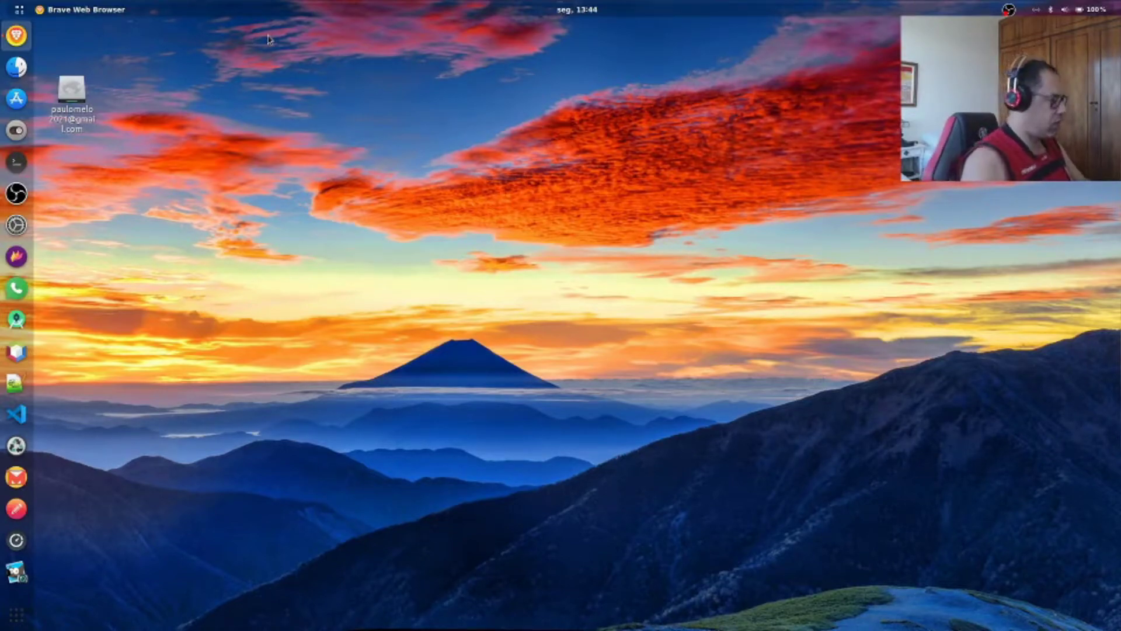
Step: Open the Ajustes app with its Aparência settings and reposition its window on the desktop
click(16, 130)
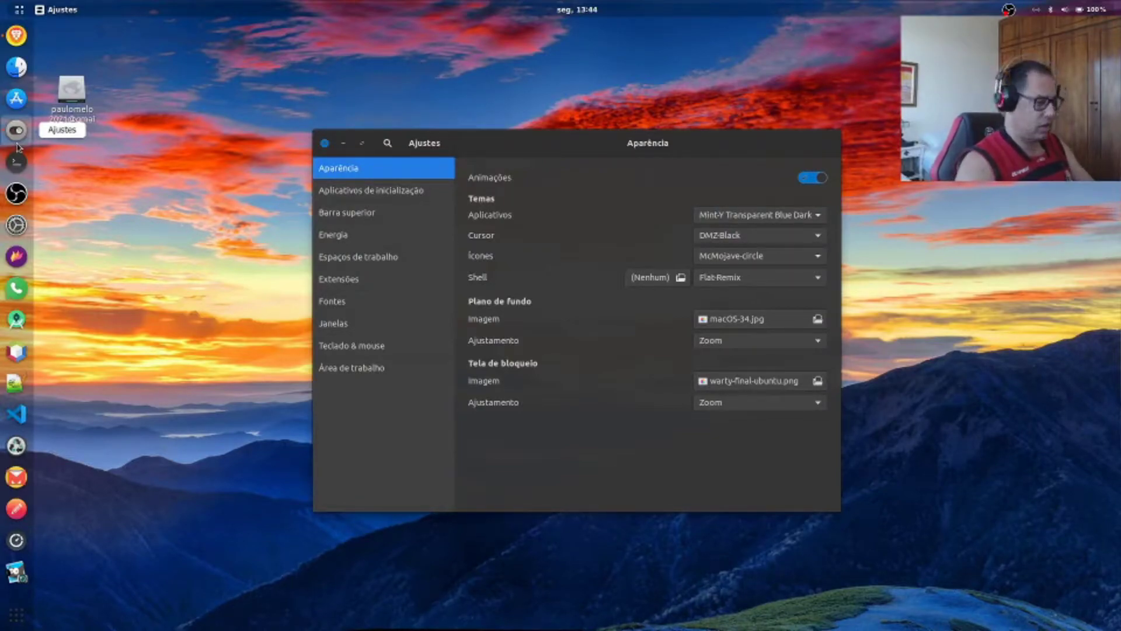
drag(567, 148, 516, 104)
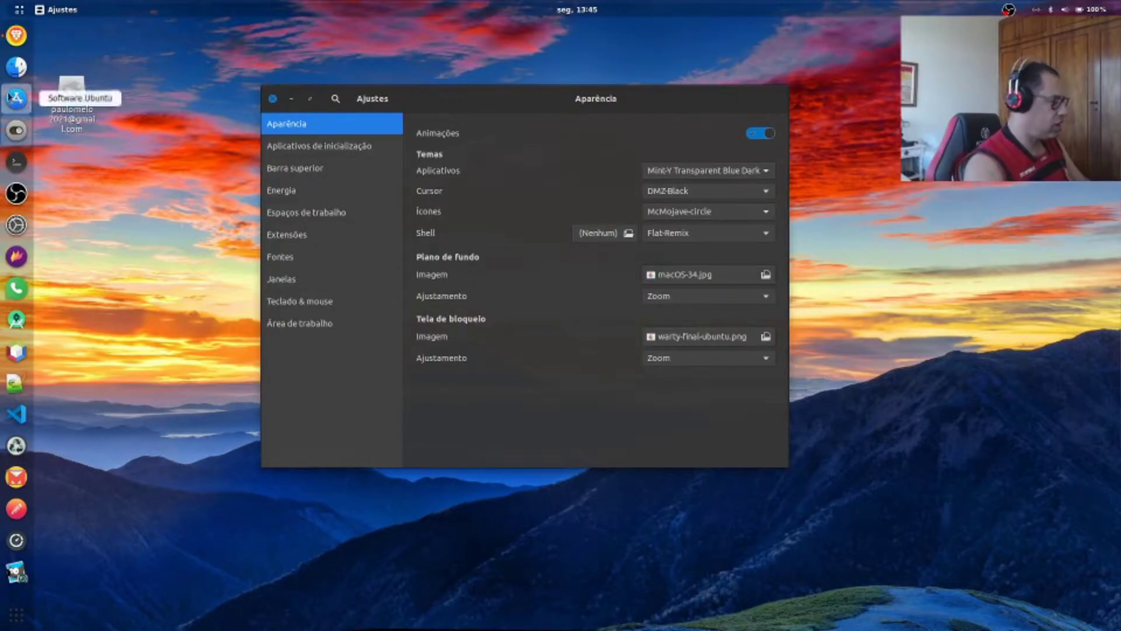
Step: Open the personal folder in Arquivos to examine the current window theme, and close the file manager
click(13, 73)
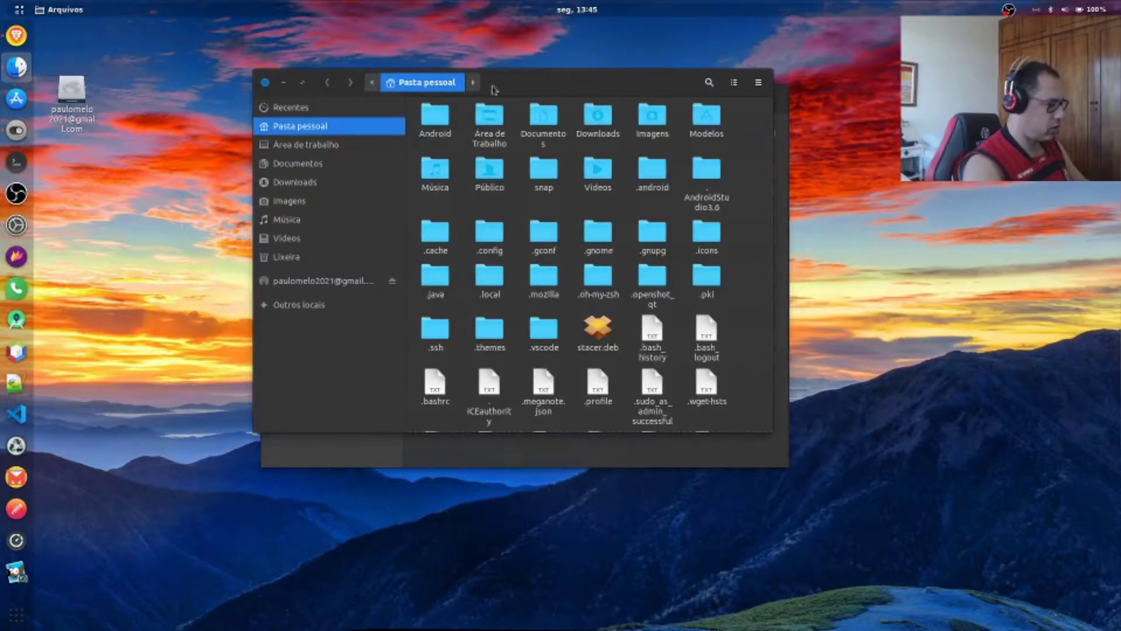
mouse_move(562, 82)
mouse_down()
mouse_move(455, 83)
mouse_move(572, 84)
mouse_up()
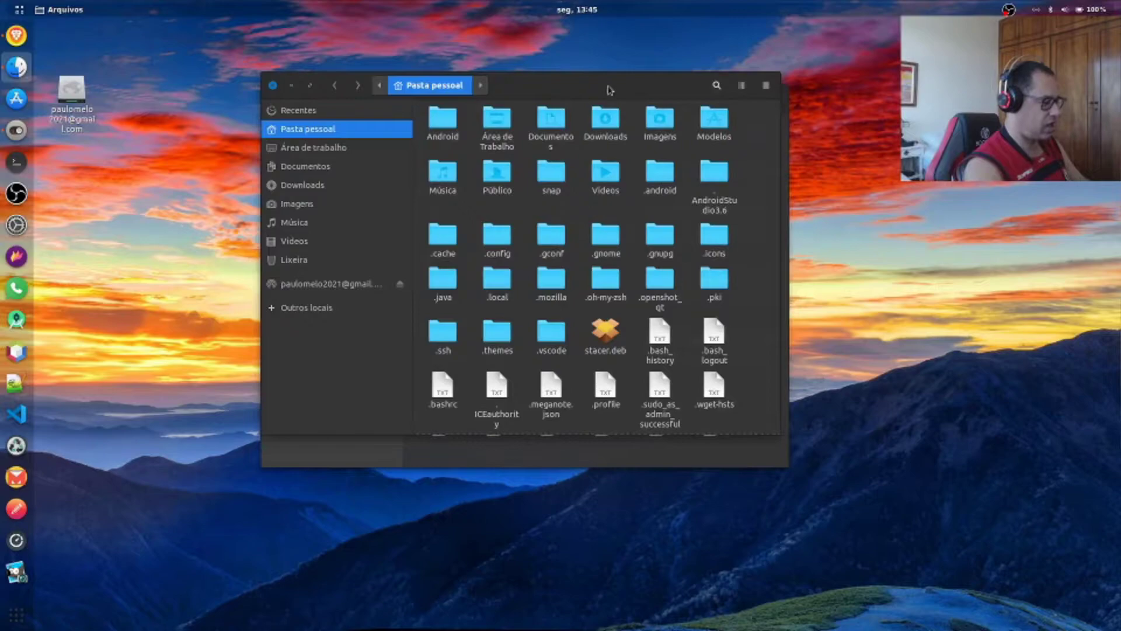
drag(542, 84, 366, 92)
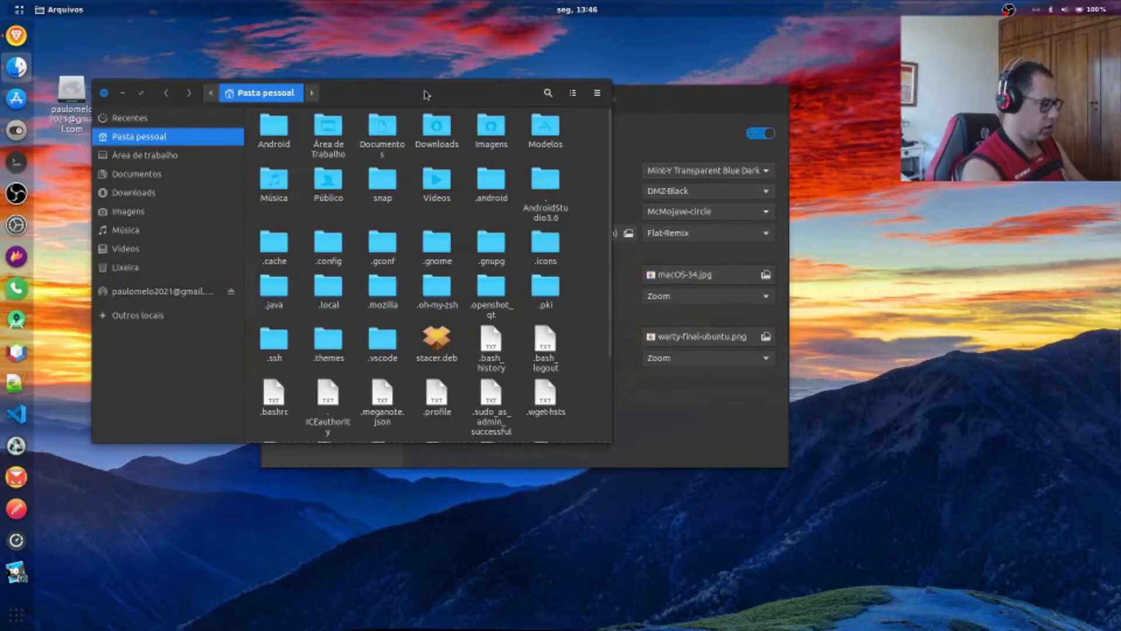
drag(426, 94, 596, 156)
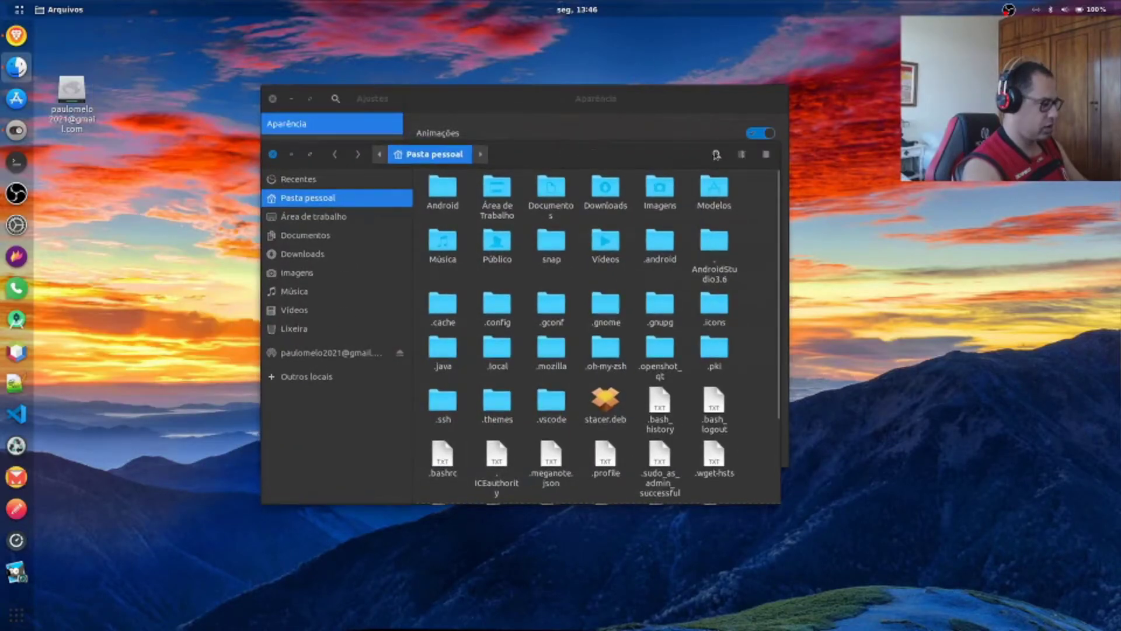
click(272, 154)
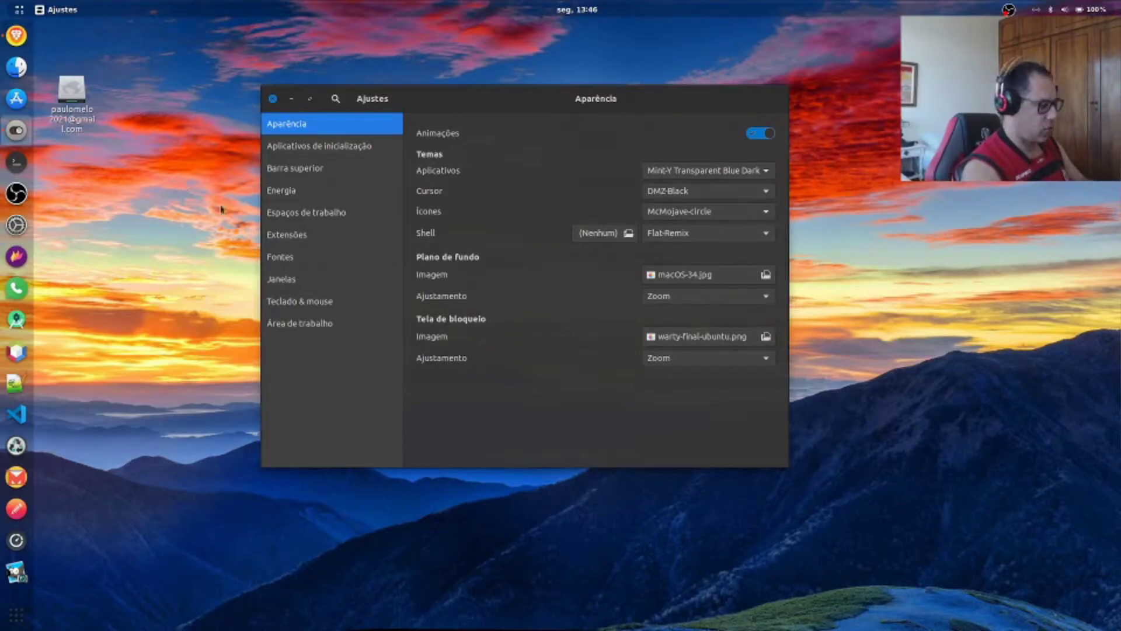
Step: Set the Aplicativos theme to Mojave-dark and reposition the Ajustes window
click(771, 172)
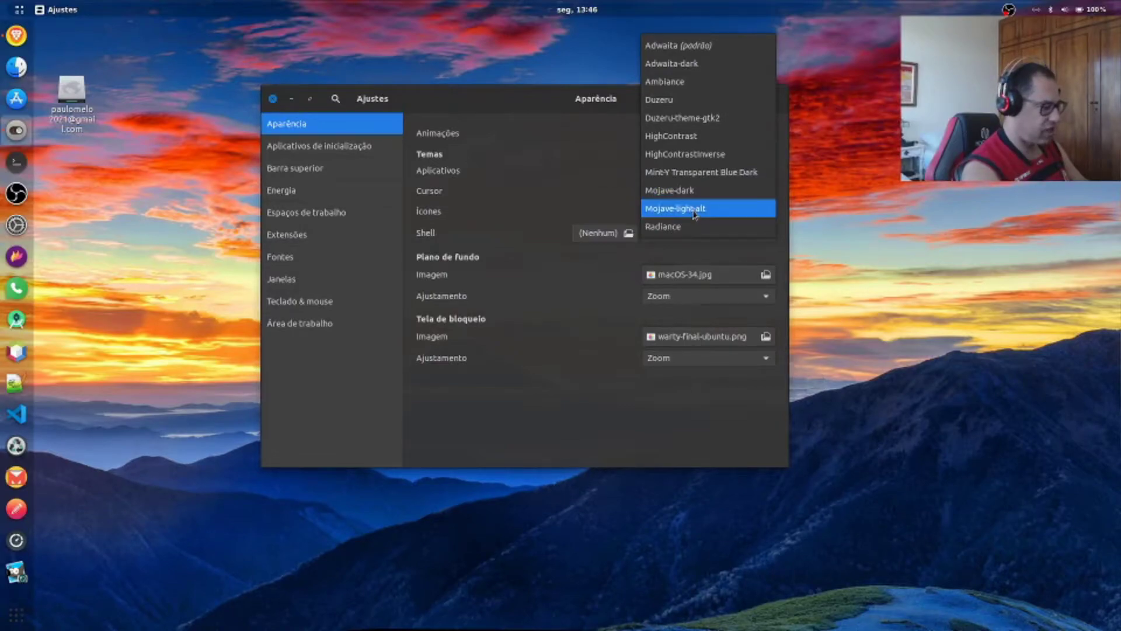
click(682, 191)
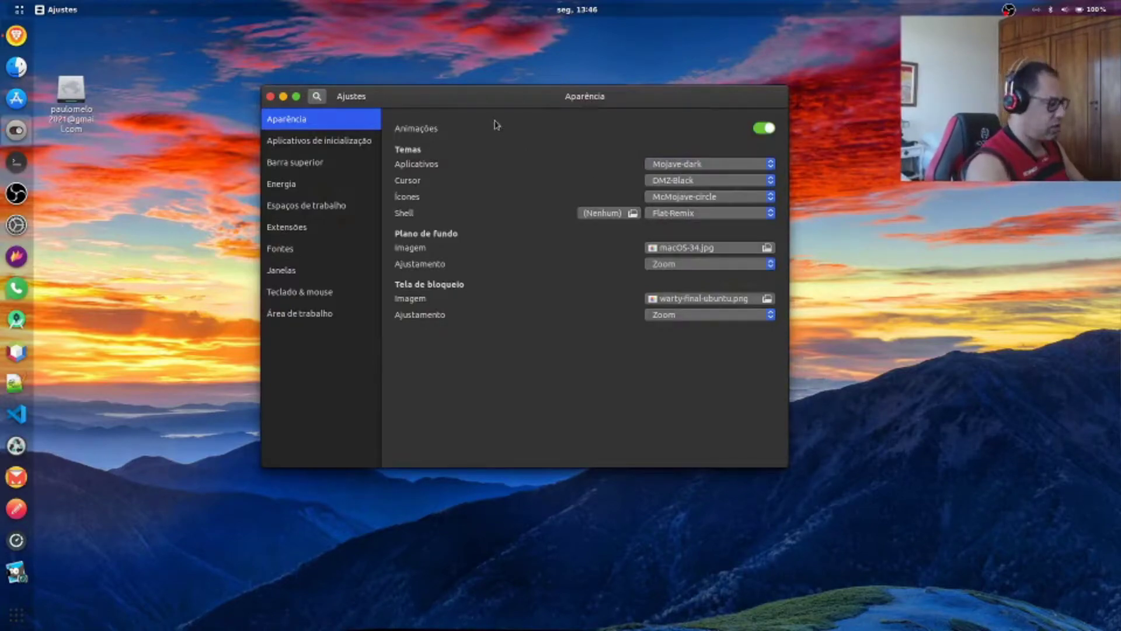
drag(489, 106, 533, 103)
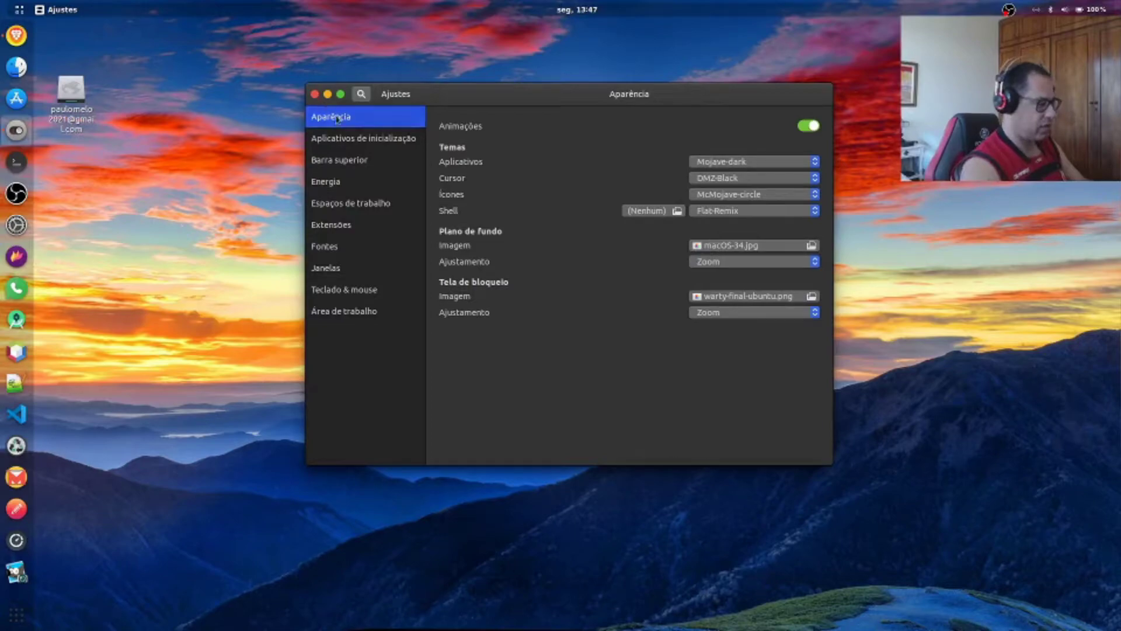
drag(470, 94, 423, 87)
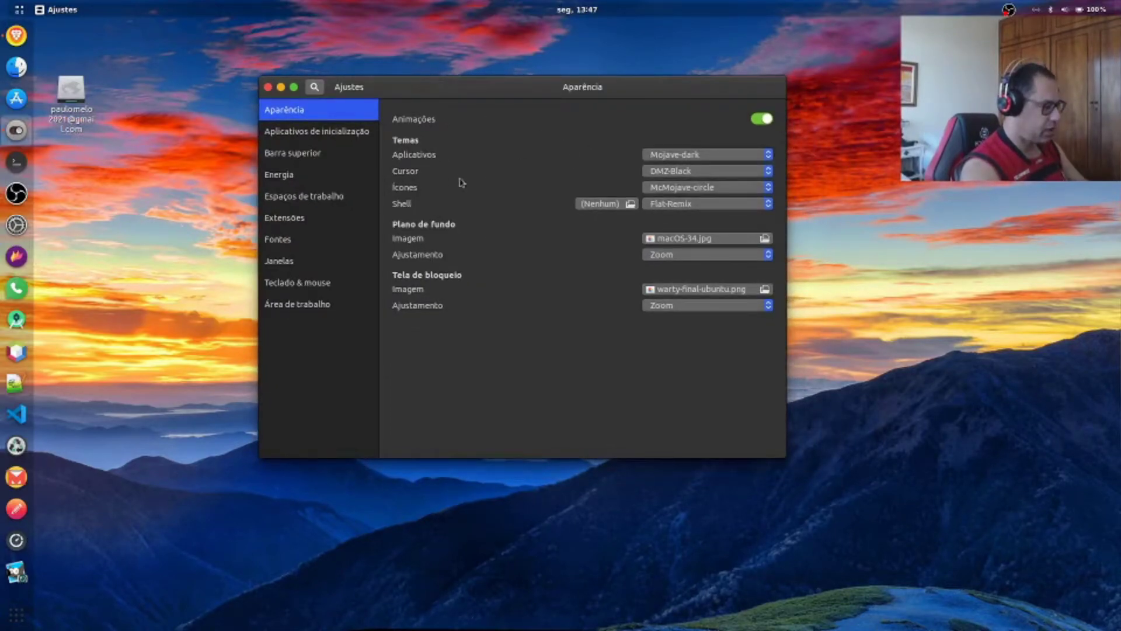
Step: Set the cursor theme to McMojave-cursors and the icon theme to Numix-Circle
click(769, 177)
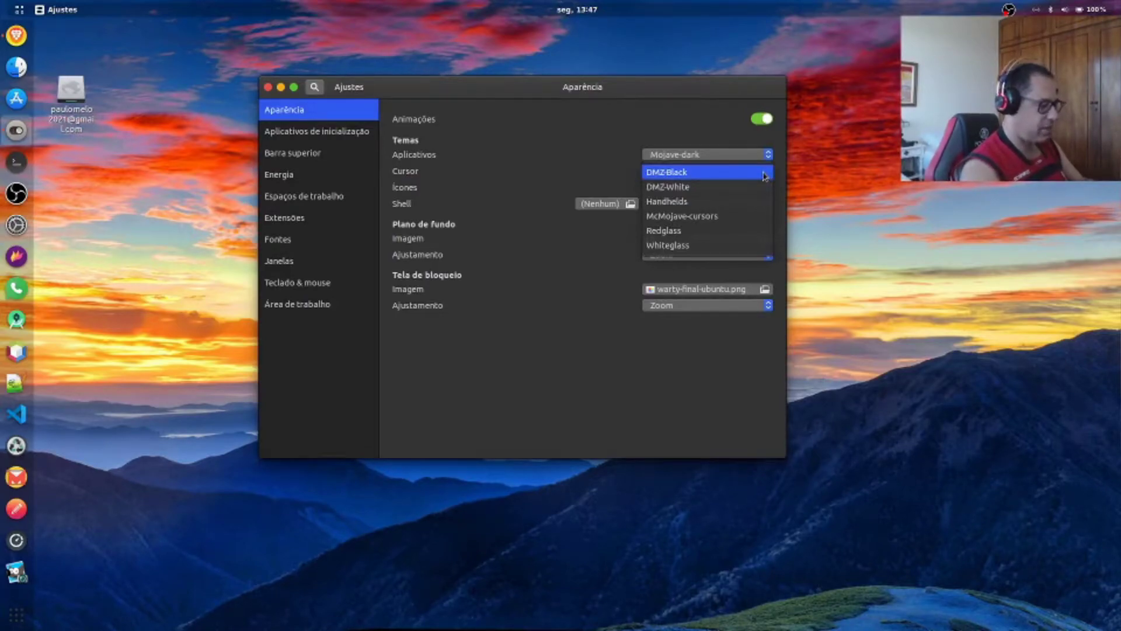
click(714, 220)
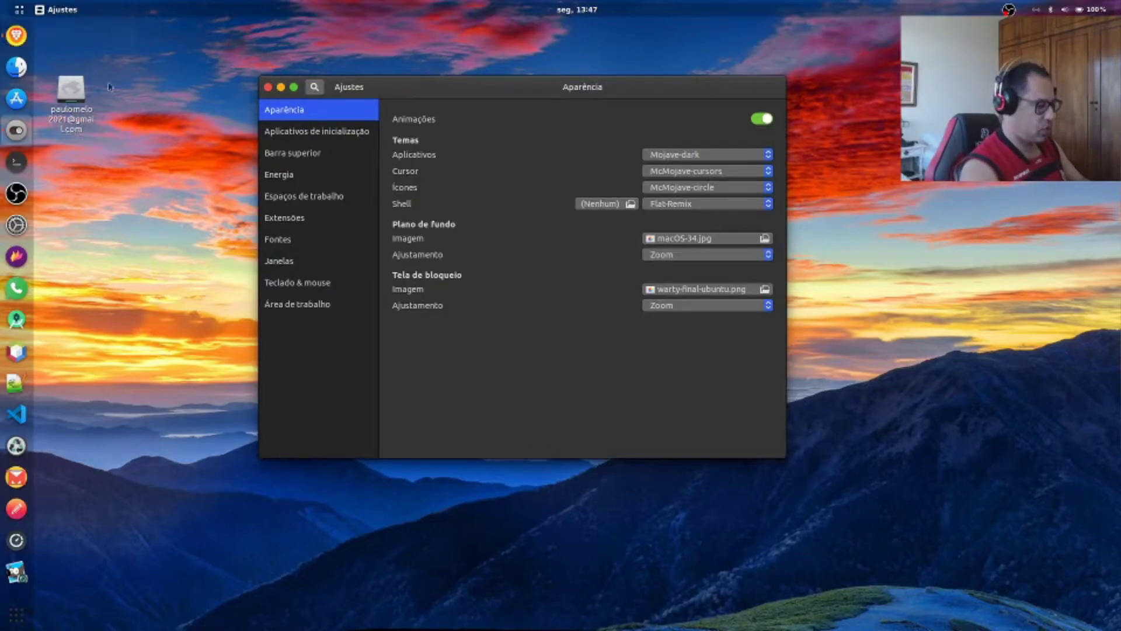
click(769, 191)
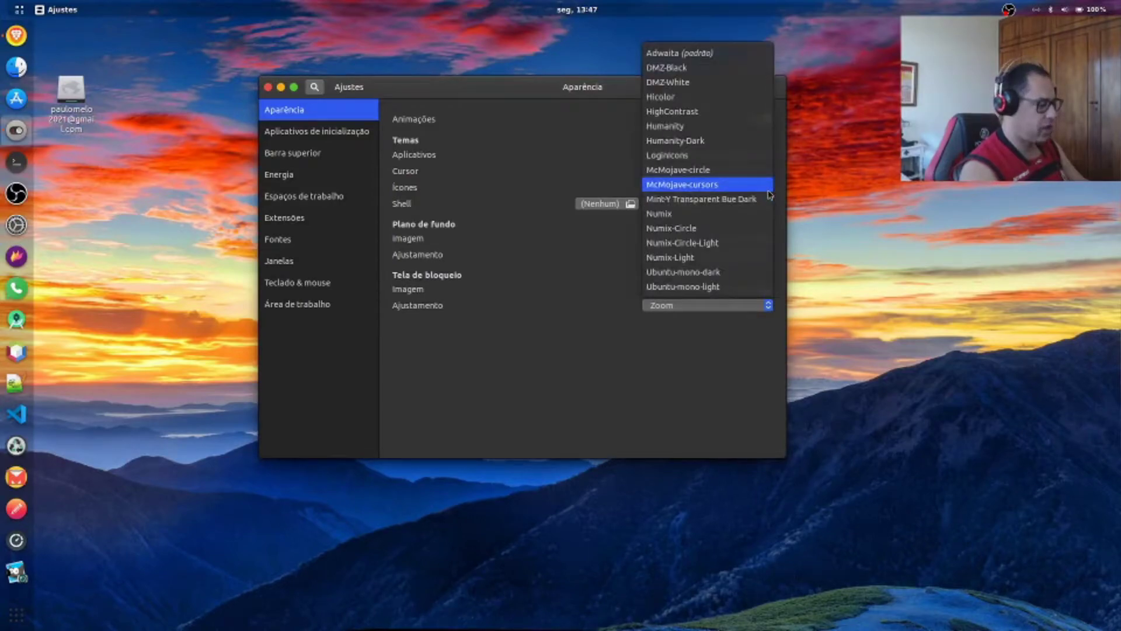
click(718, 229)
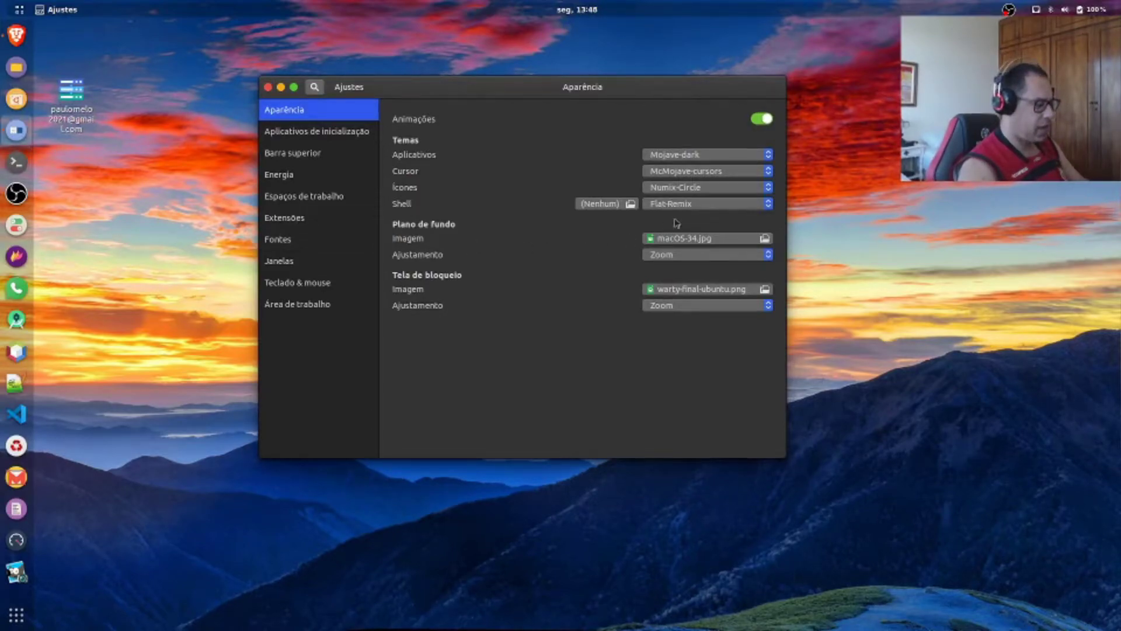
Step: Try the Mojave-dark shell theme and switch the shell back to Flat-Remix
click(771, 206)
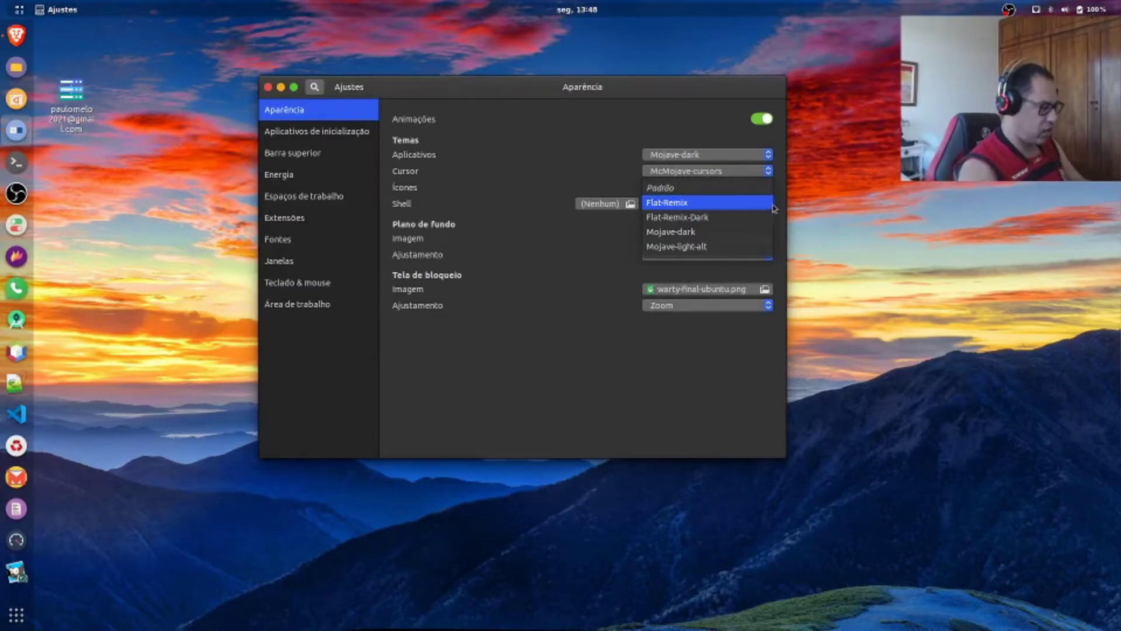
click(703, 234)
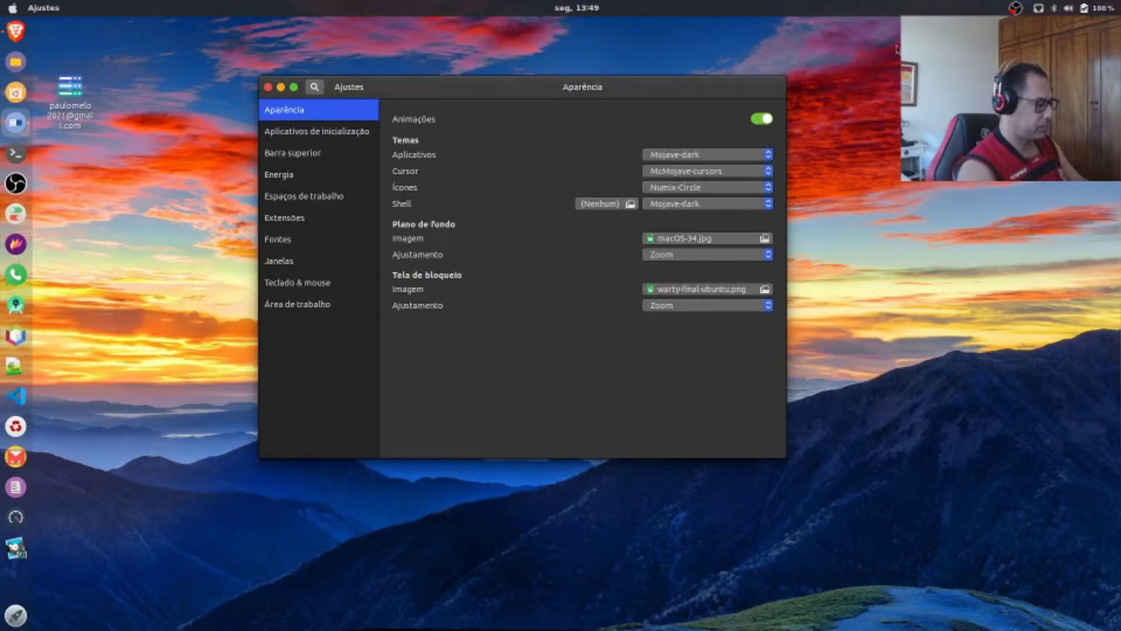
click(772, 206)
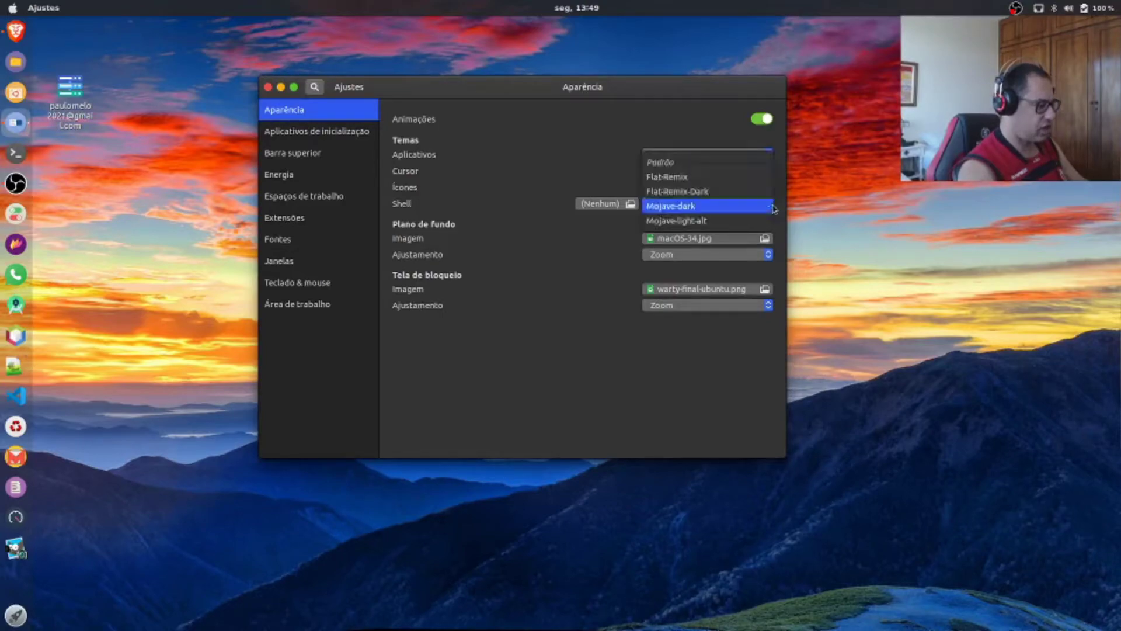
click(680, 178)
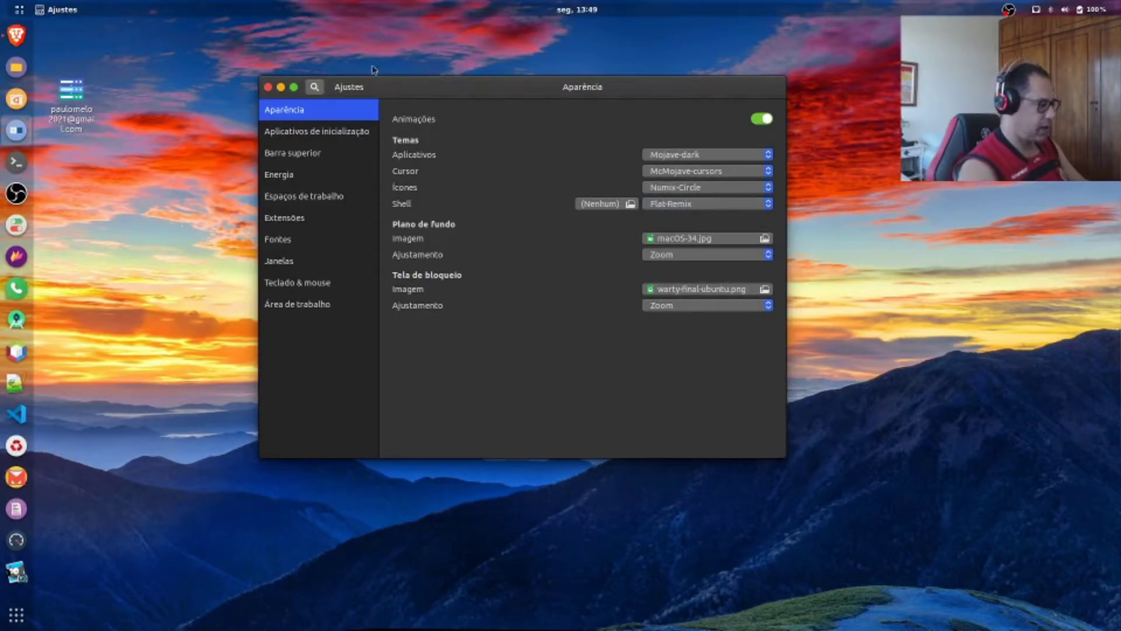
Step: Close the Ajustes window and open the Brave browser and OBS
click(268, 89)
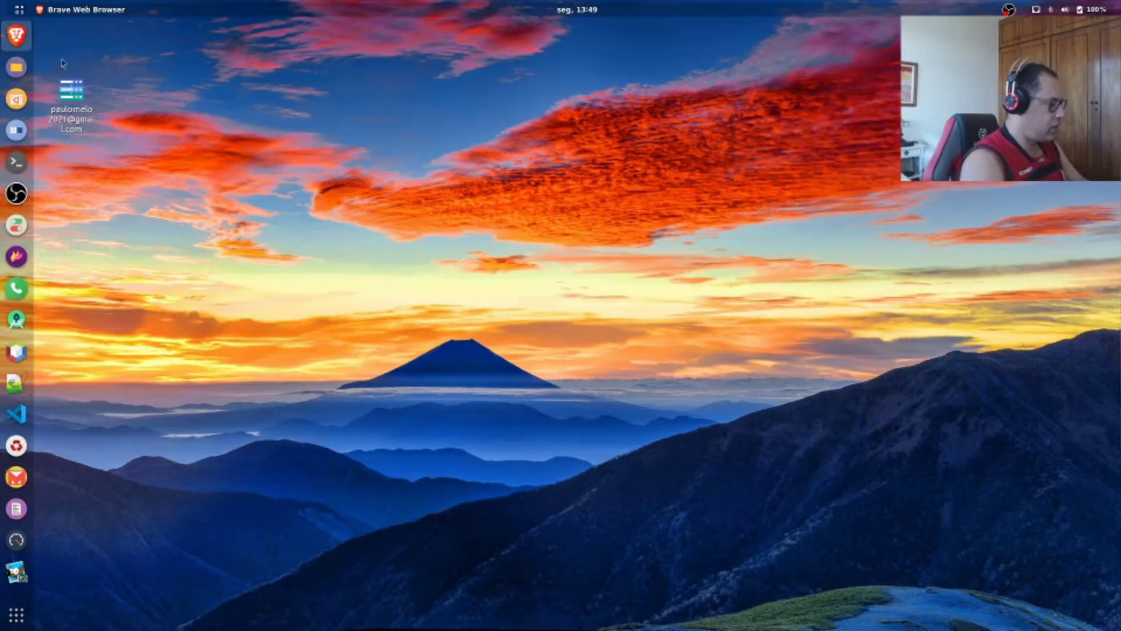
click(16, 36)
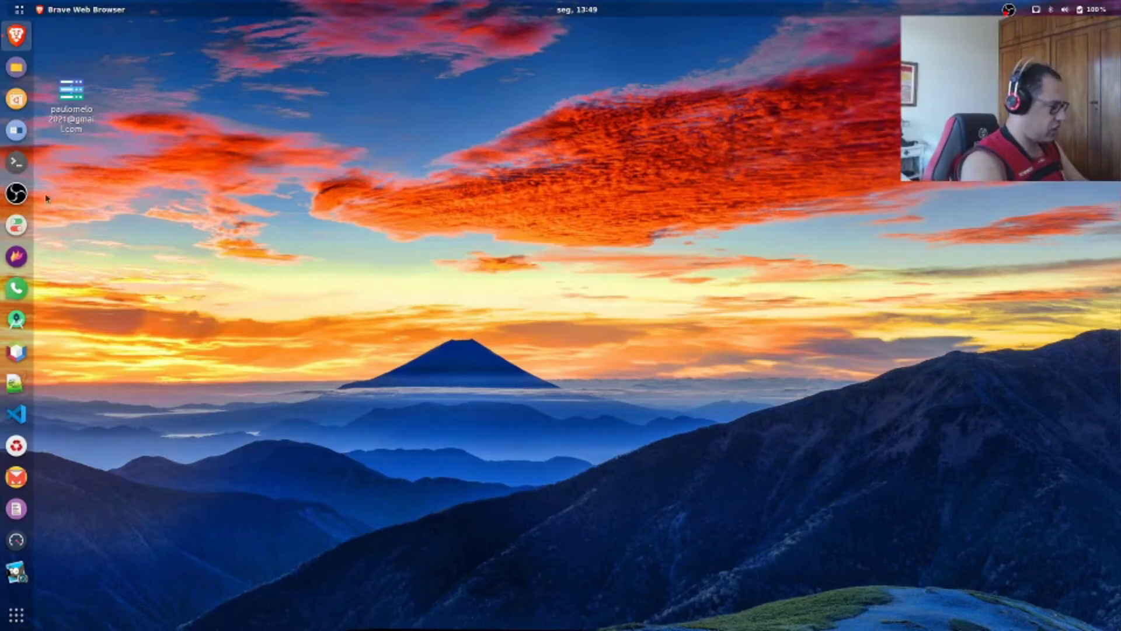
click(15, 195)
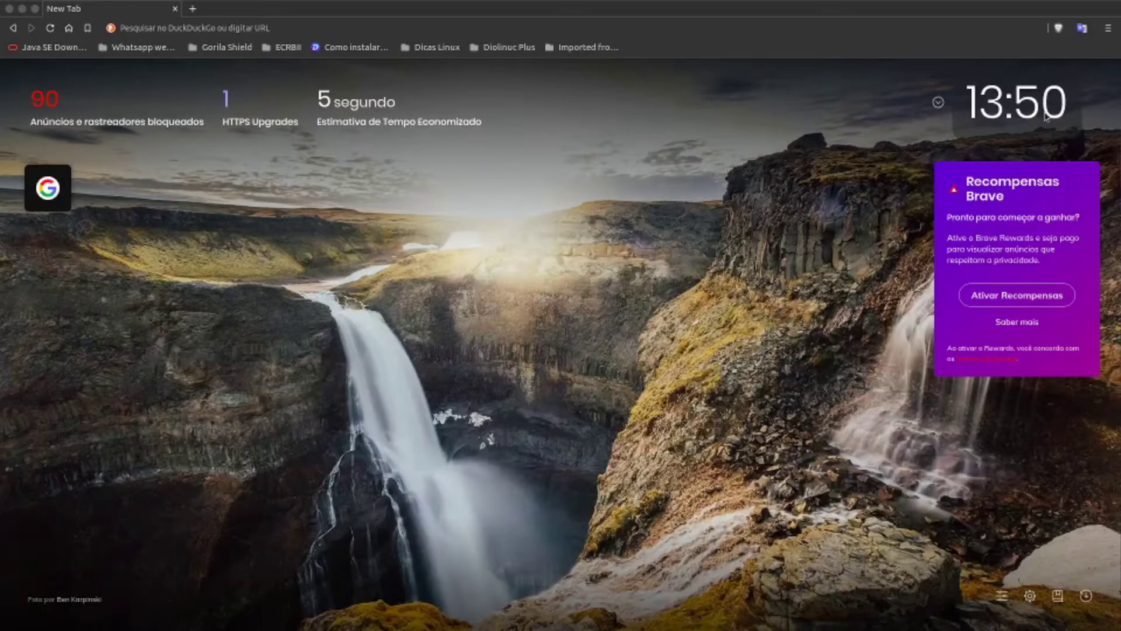
Step: Search the web for "o dia" in Brave and open the O Dia newspaper site from the results
click(233, 29)
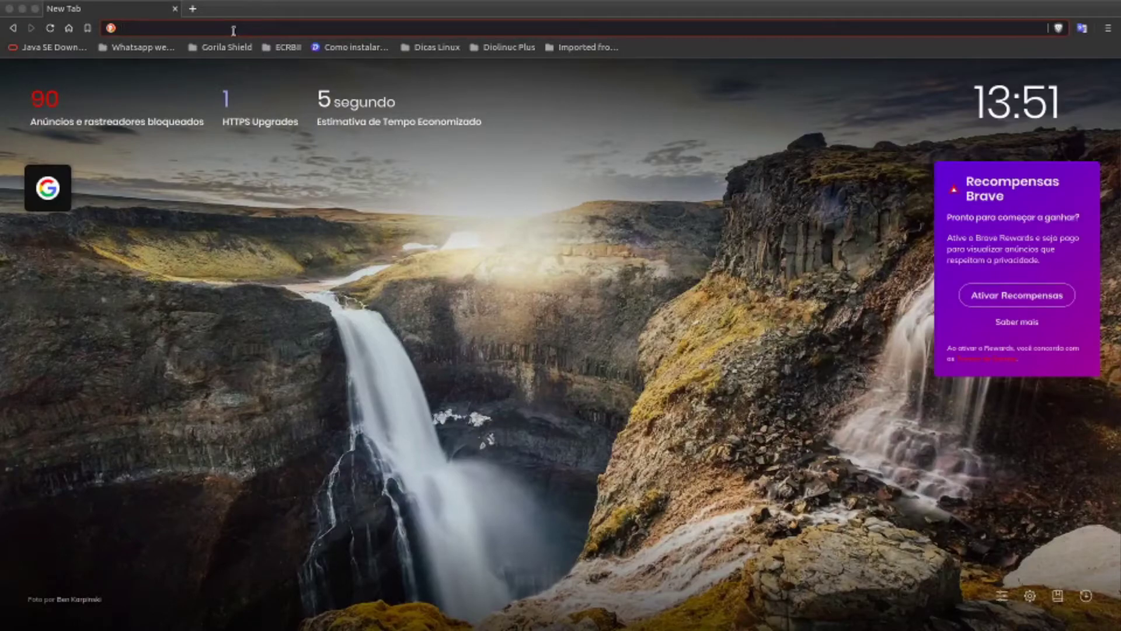
text(dia)
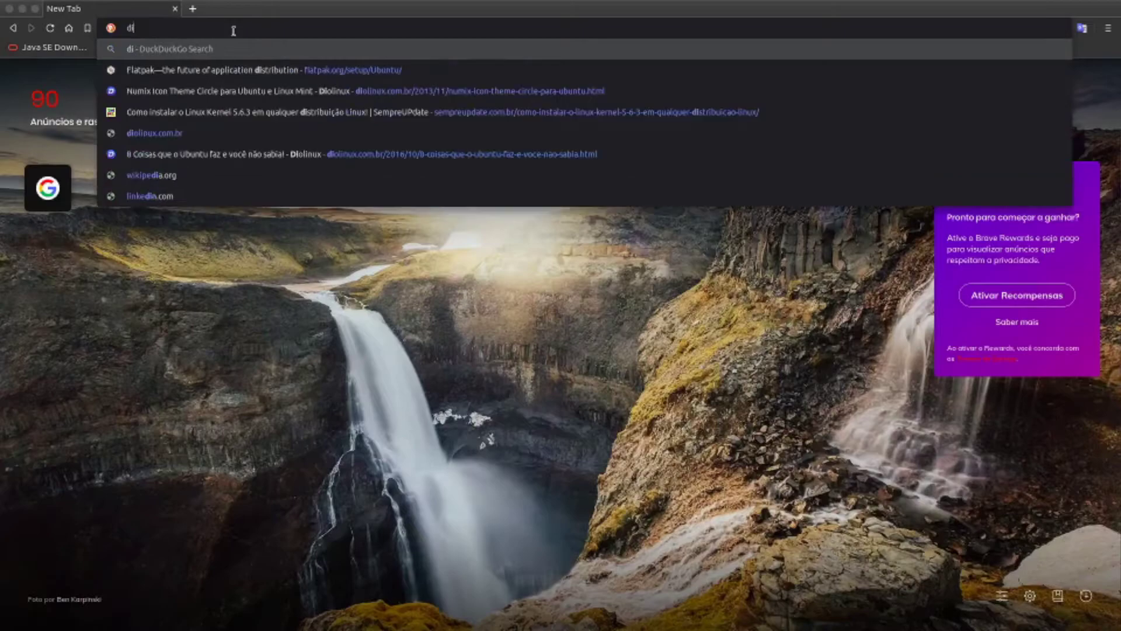
key(Escape)
text(o)
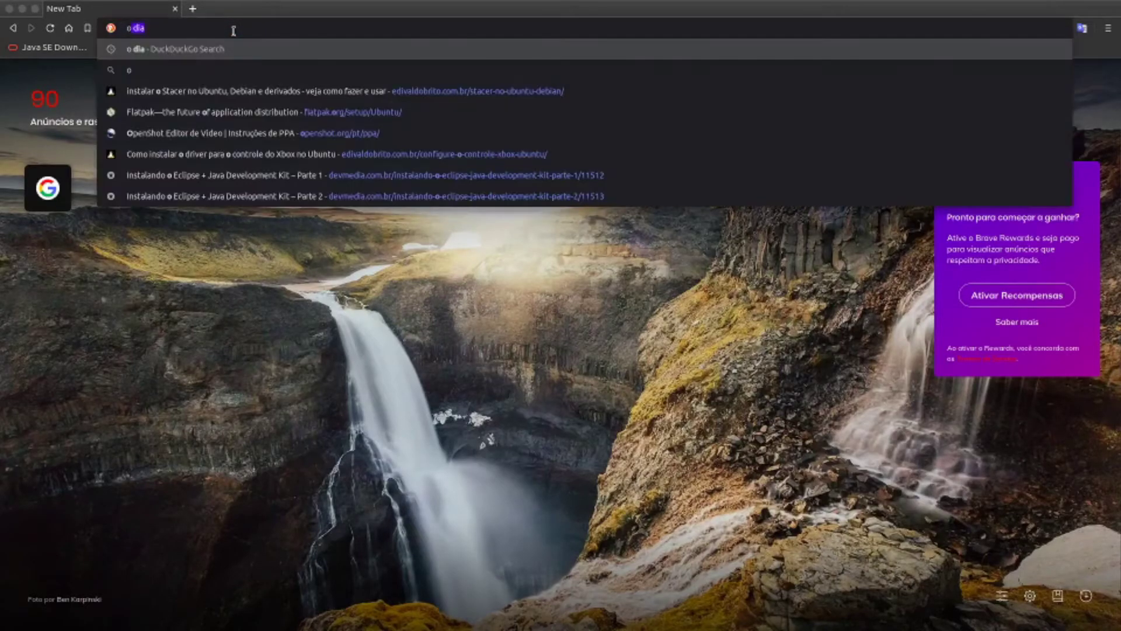
text( dia)
key(Return)
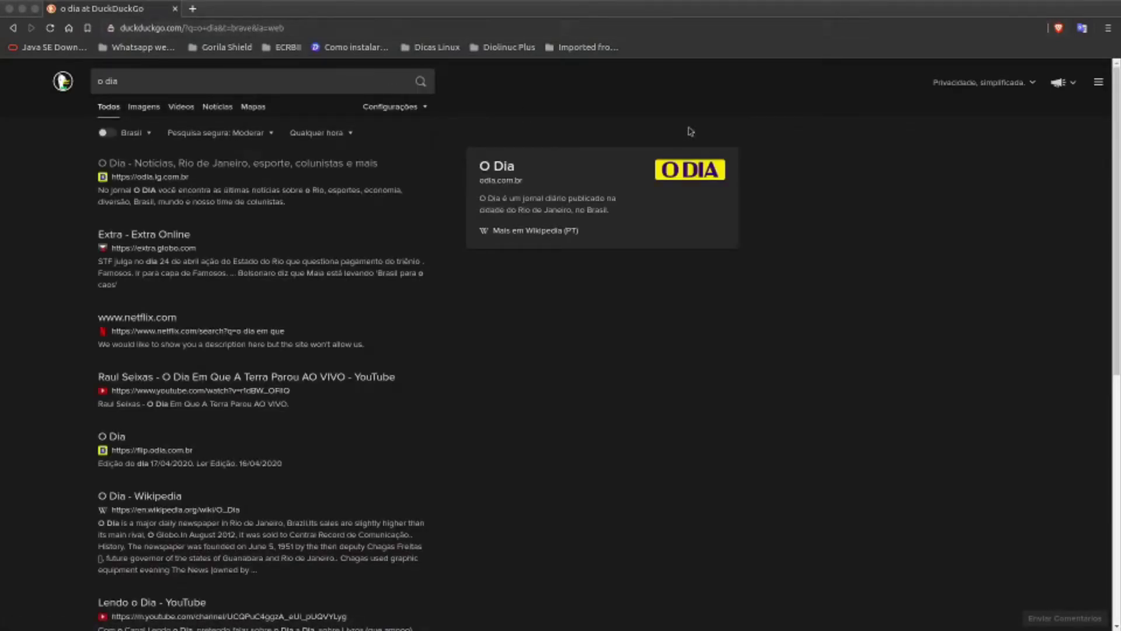
click(506, 186)
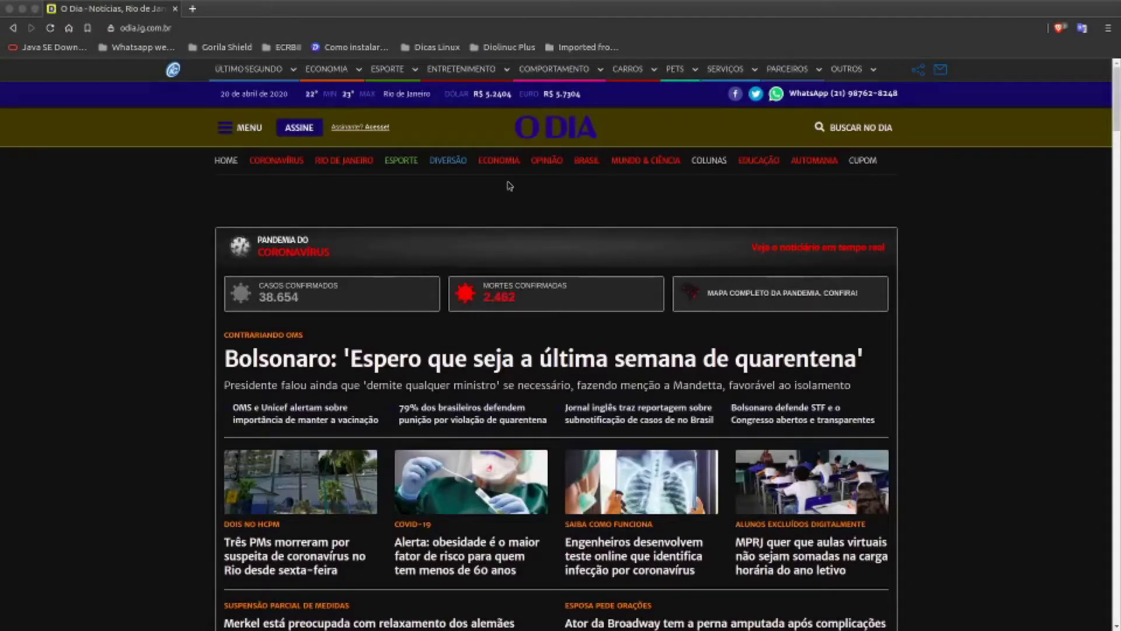
Step: Close the browser and minimize the OBS window to return to the desktop
click(9, 11)
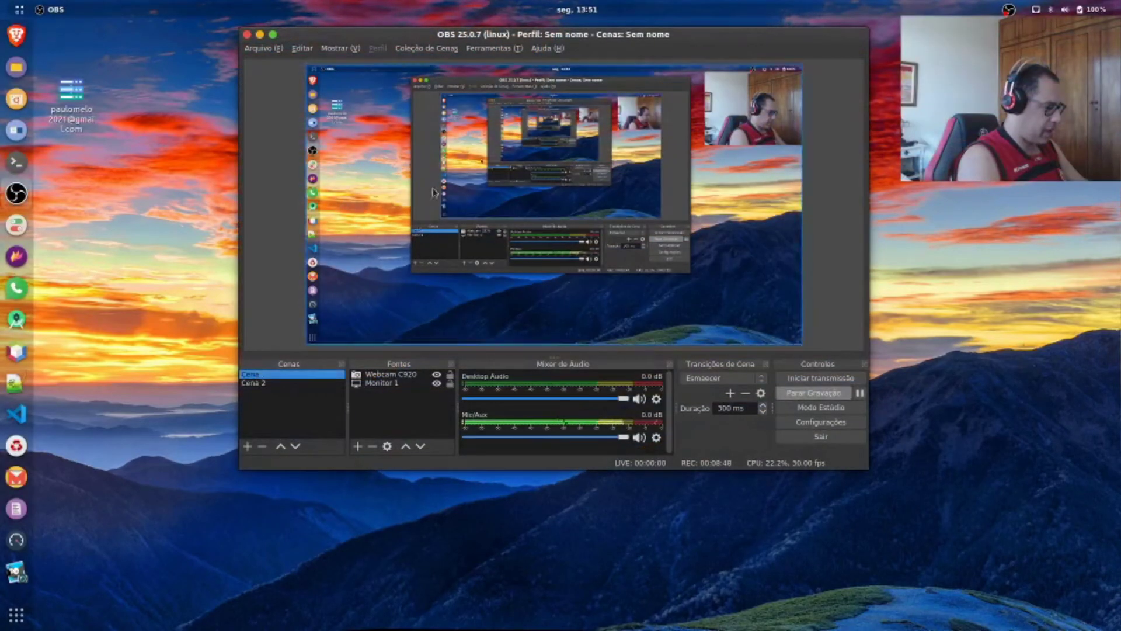
click(259, 35)
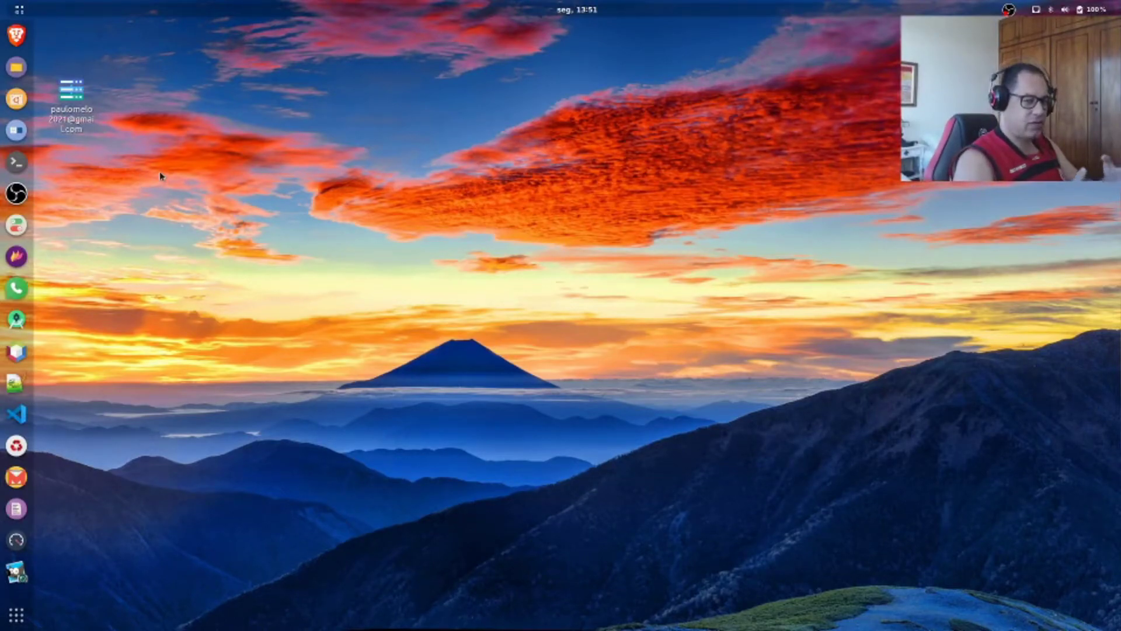
click(13, 201)
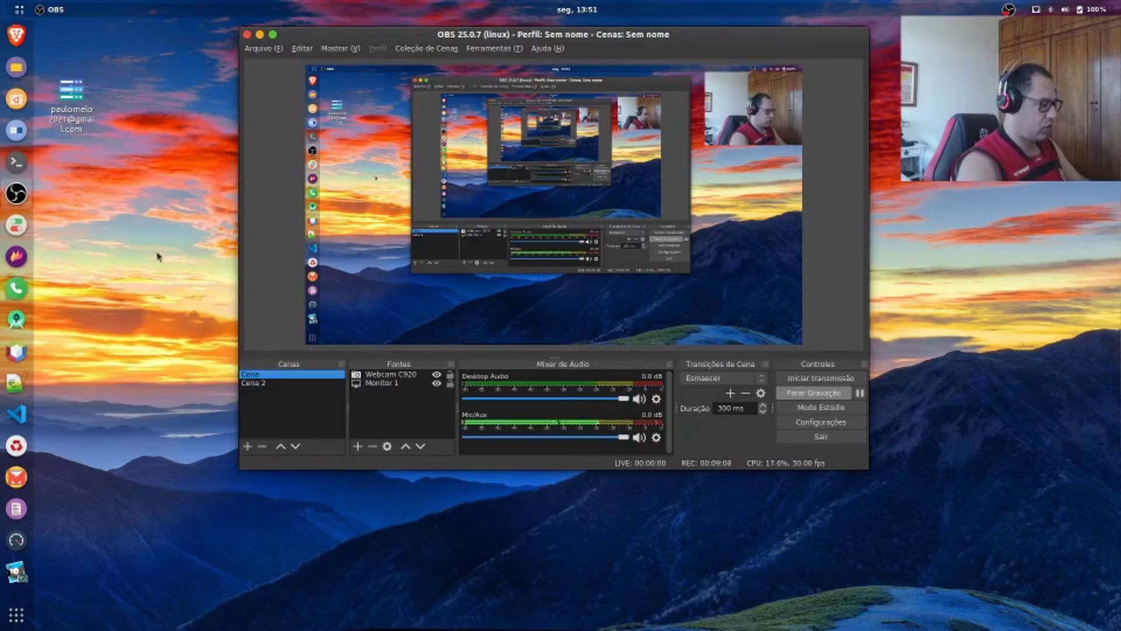
click(260, 35)
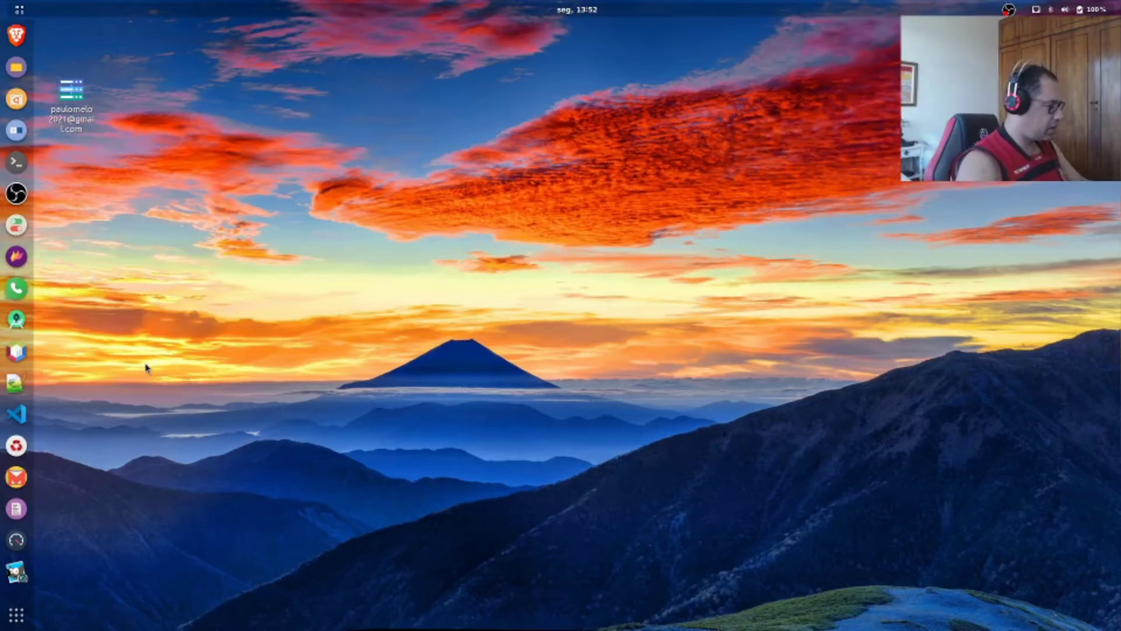
Step: Search the installed applications for "teleg", open Telegram Desktop to view its window, and minimize it
click(16, 620)
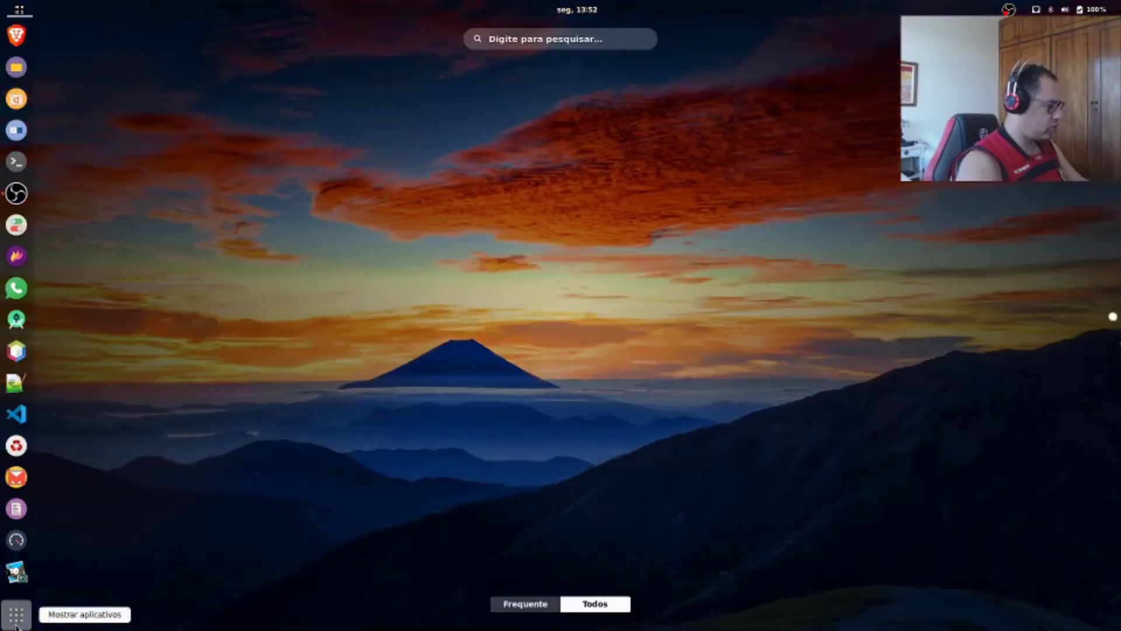
click(527, 41)
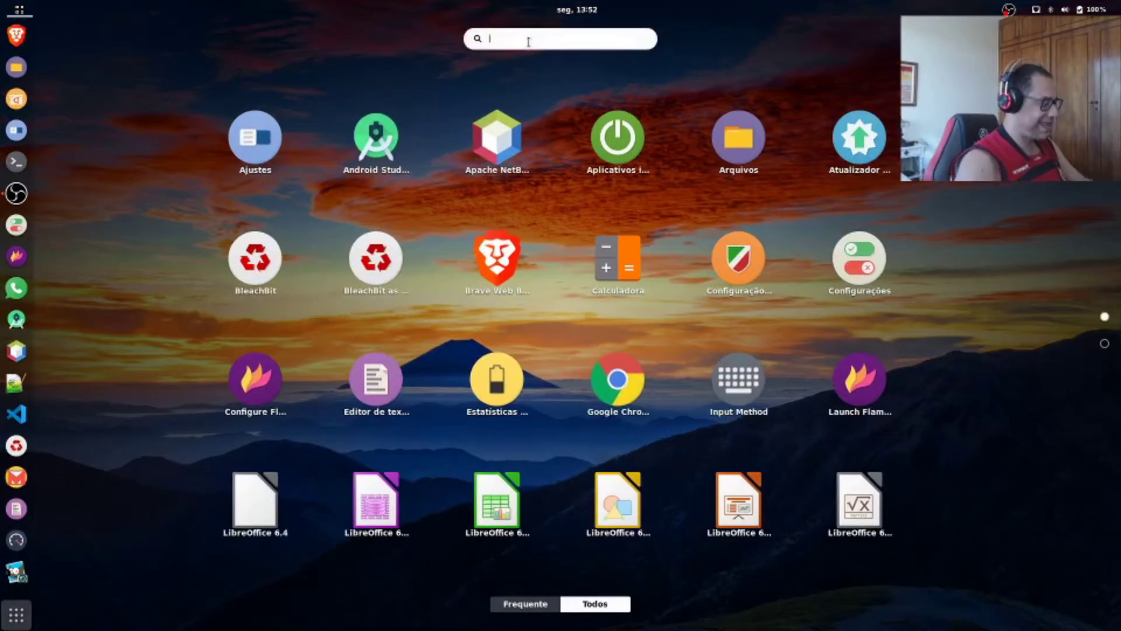
text(teleg)
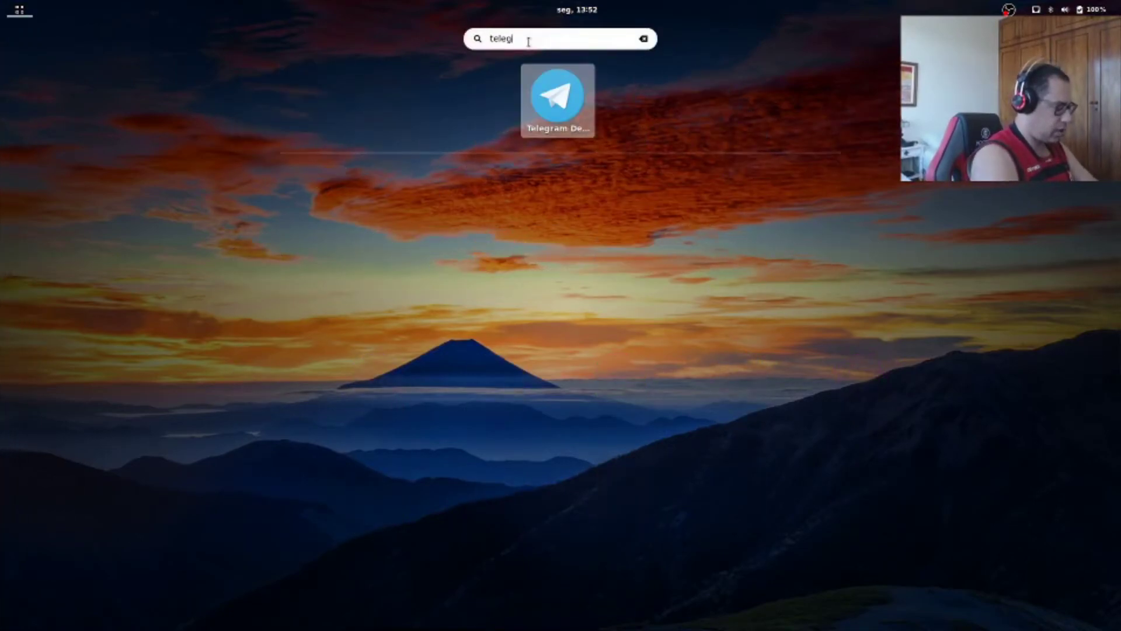
text(am)
key(BackSpace)
key(BackSpace)
key(BackSpace)
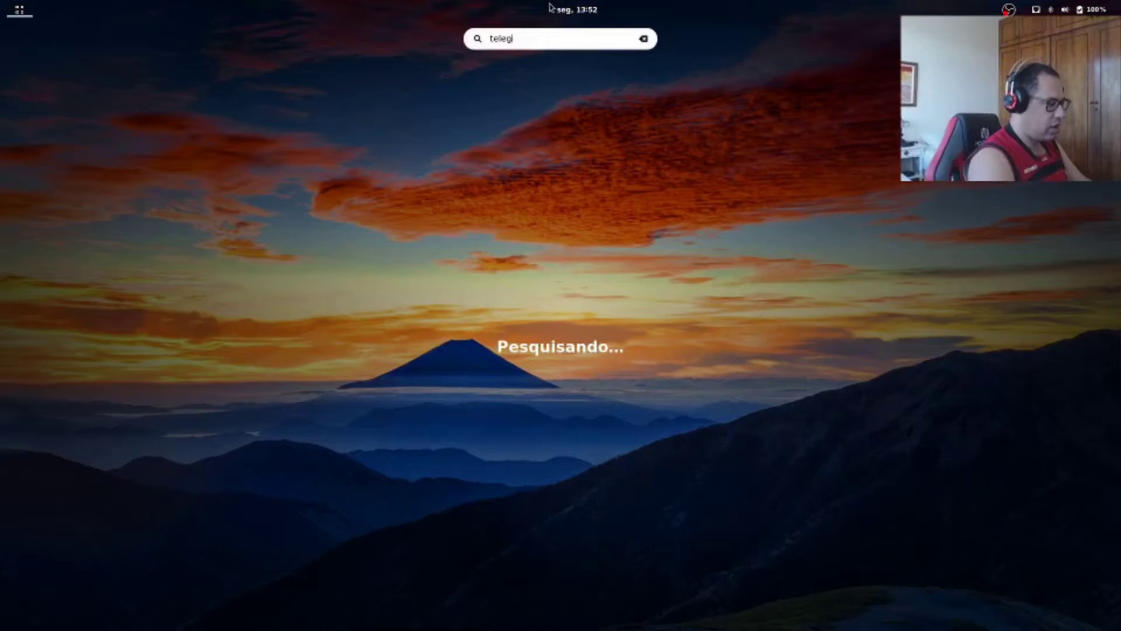
click(565, 109)
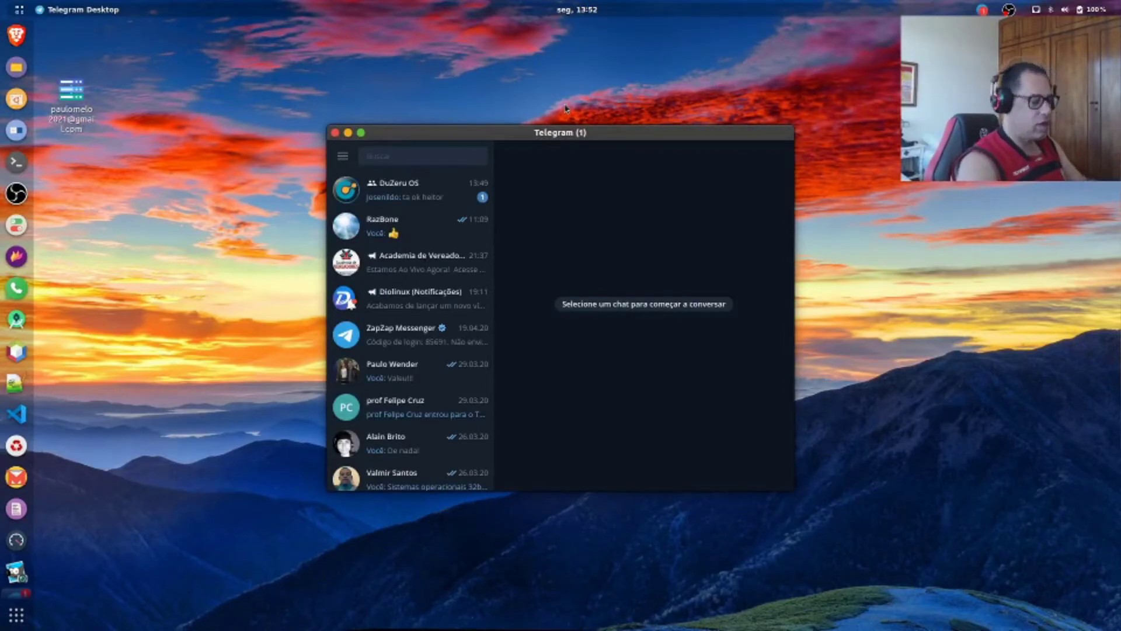
click(348, 134)
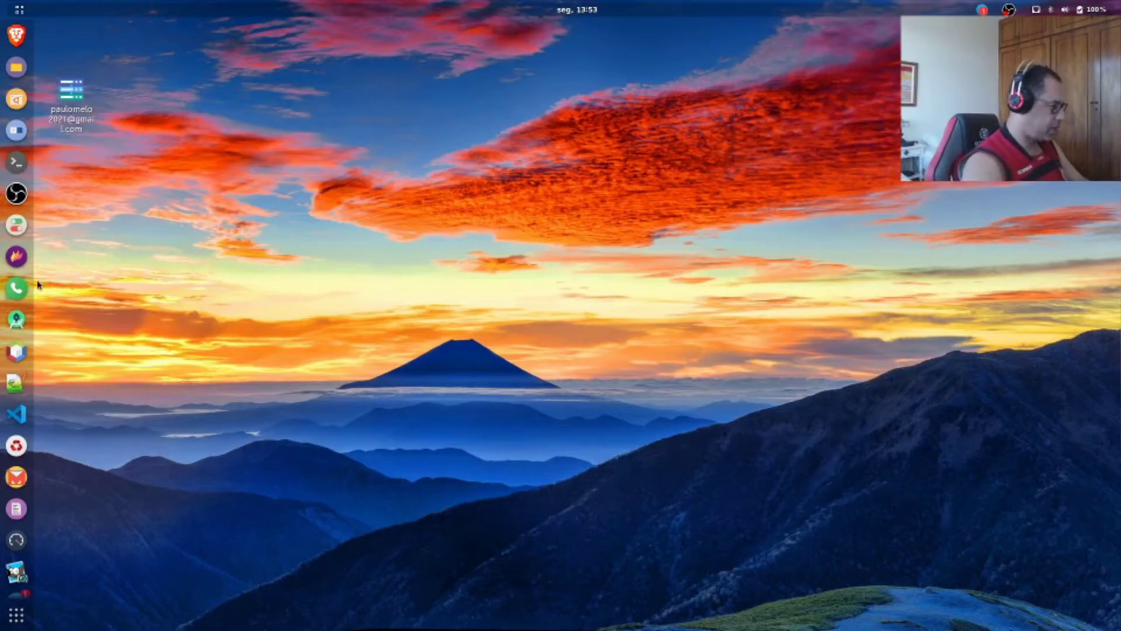
Step: Open and close Android Studio, and open Apache NetBeans, agree to its usage statistics request and close it
click(17, 320)
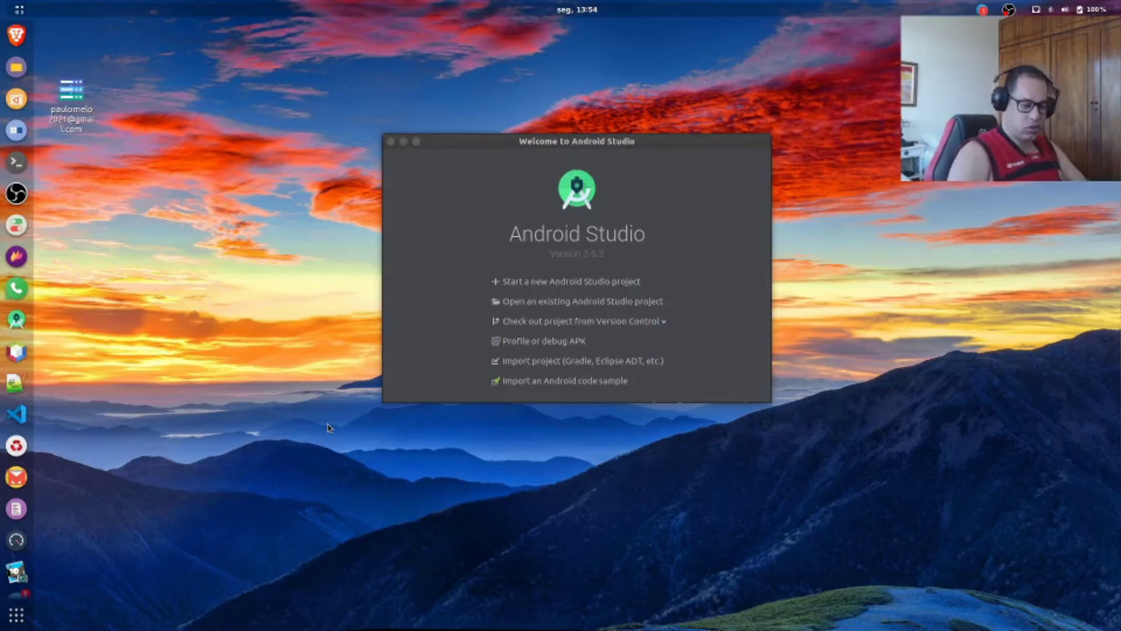
click(390, 142)
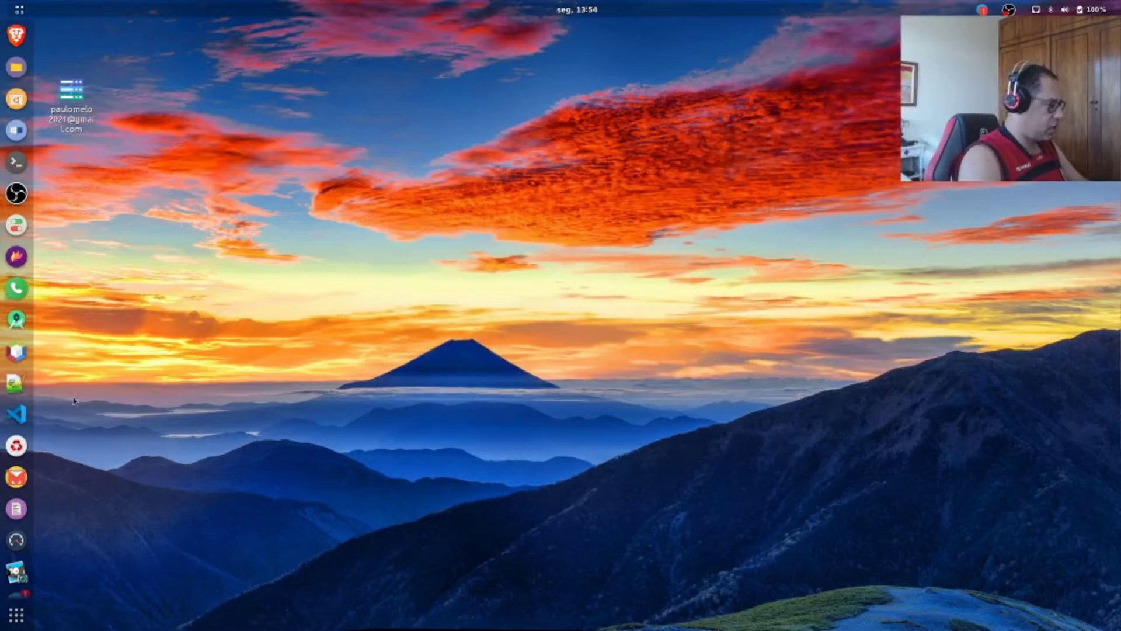
click(17, 354)
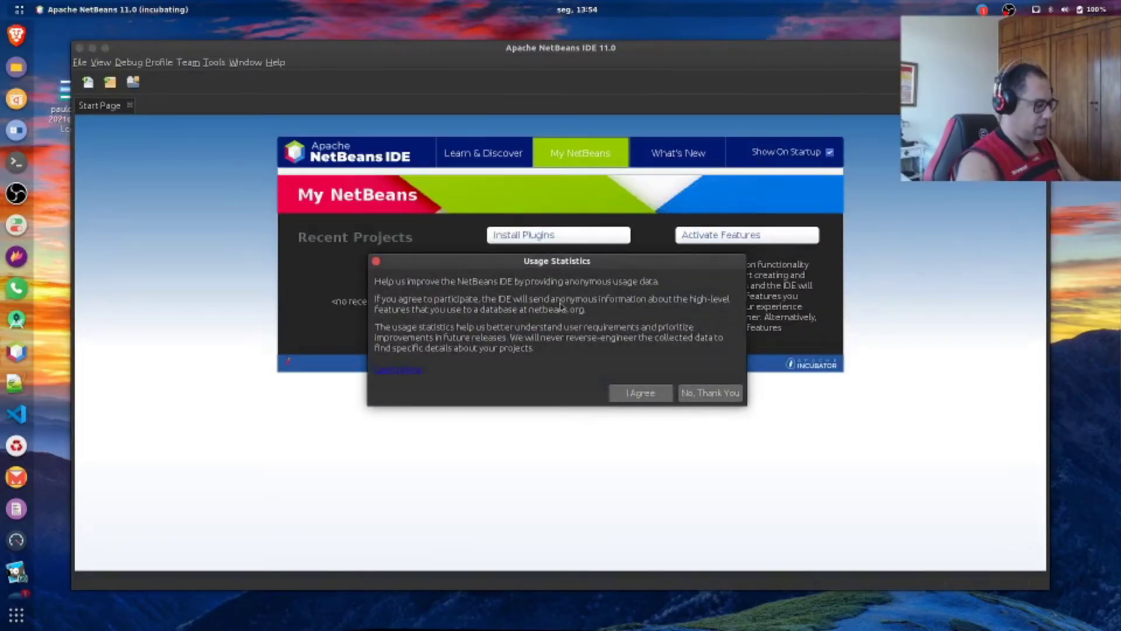
click(624, 397)
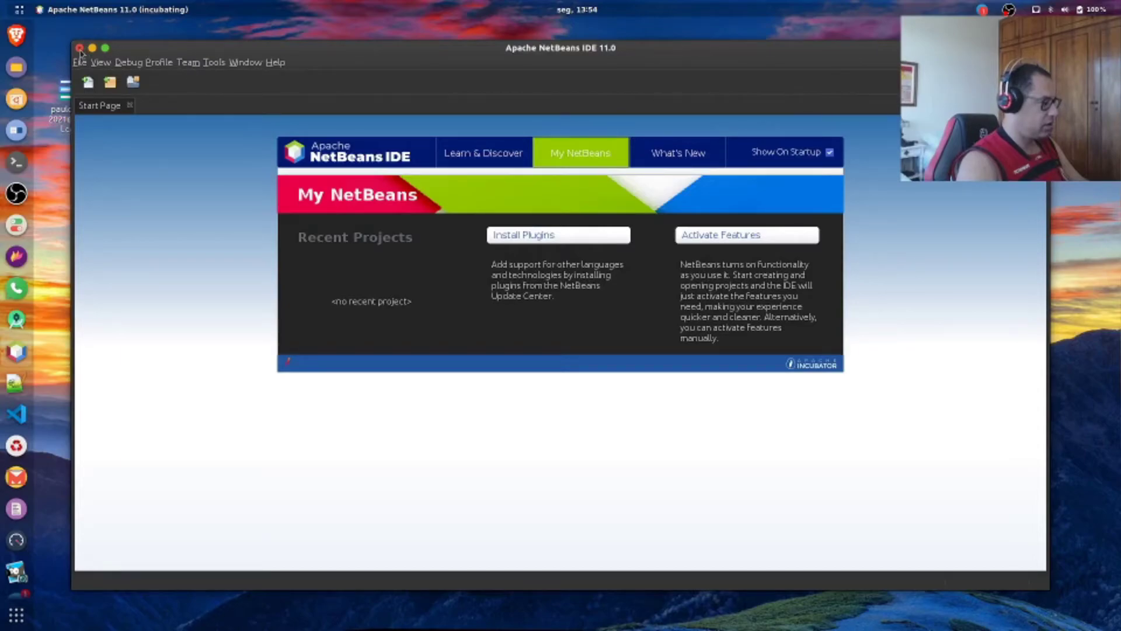
click(80, 48)
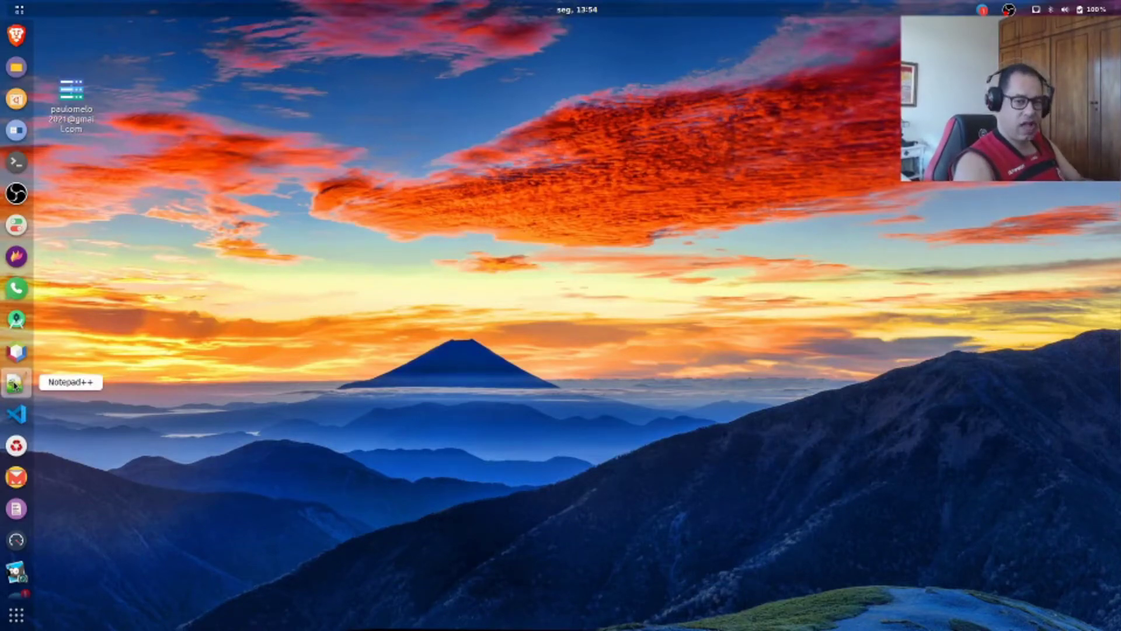
Step: Open Notepad++ and Visual Studio Code one after the other to view their themed windows, closing each one
click(14, 384)
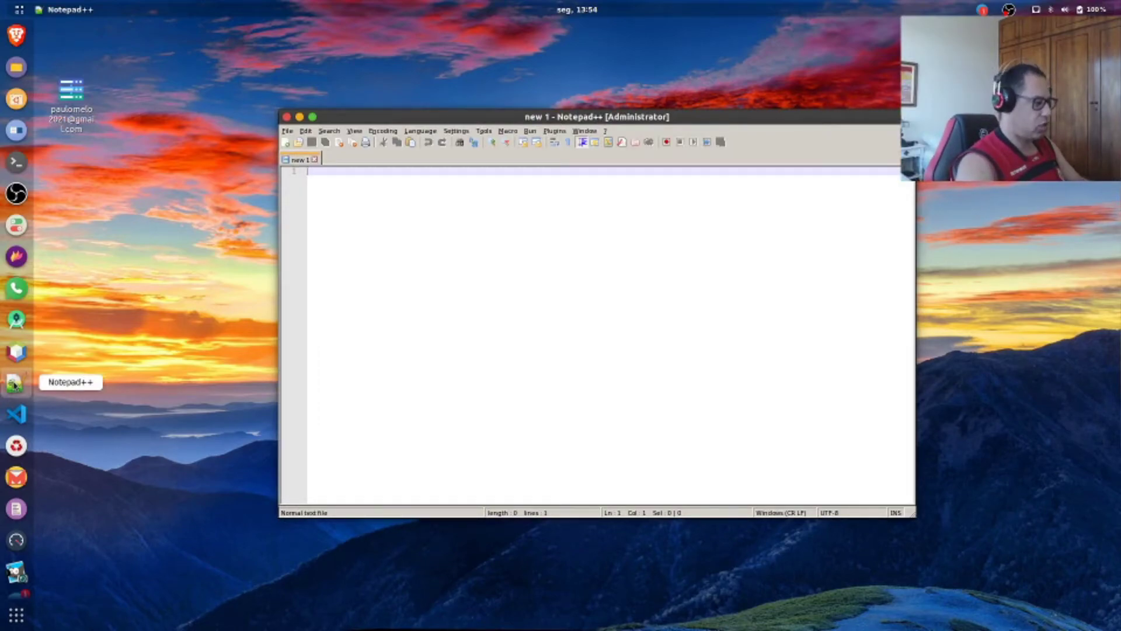
click(287, 117)
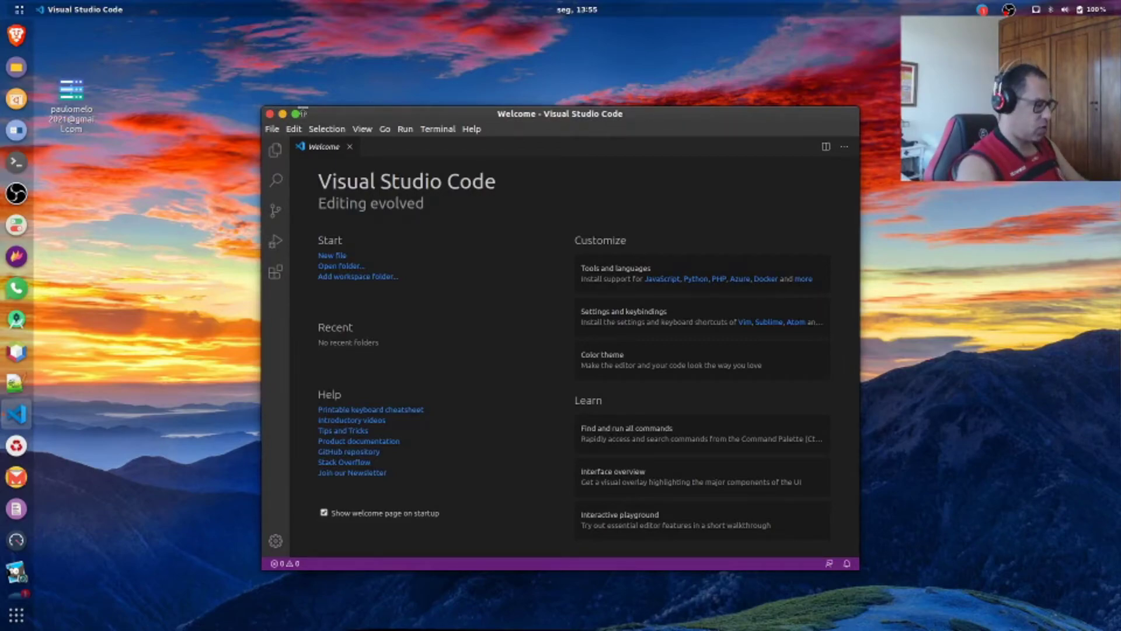
click(270, 114)
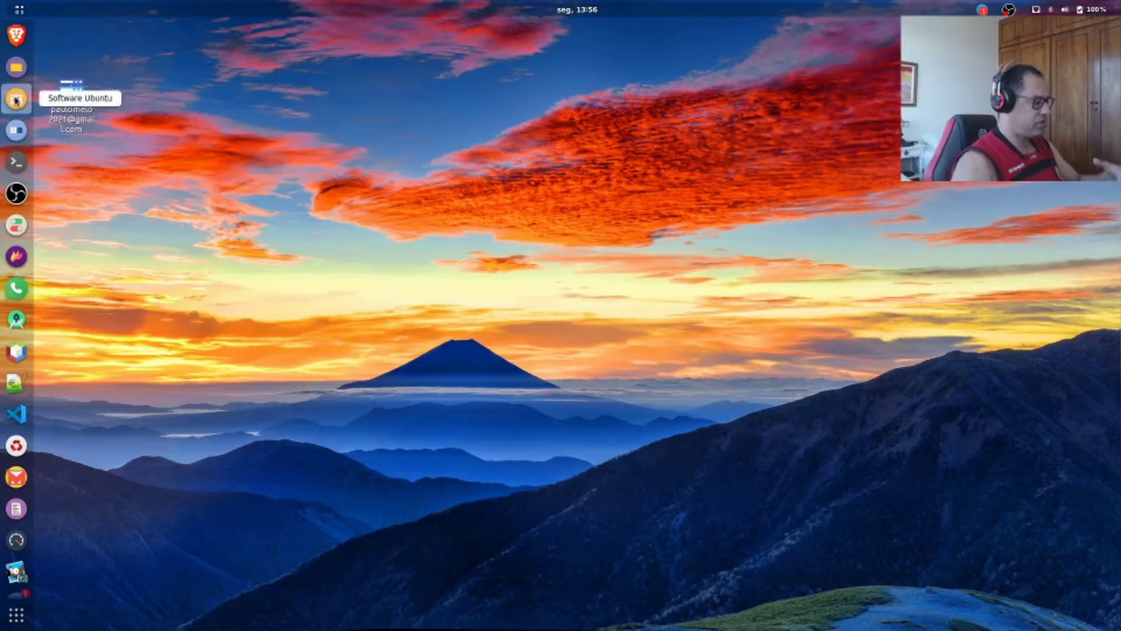
Step: Open BleachBit and MegaNote one after the other to view their windows, closing each one
click(16, 445)
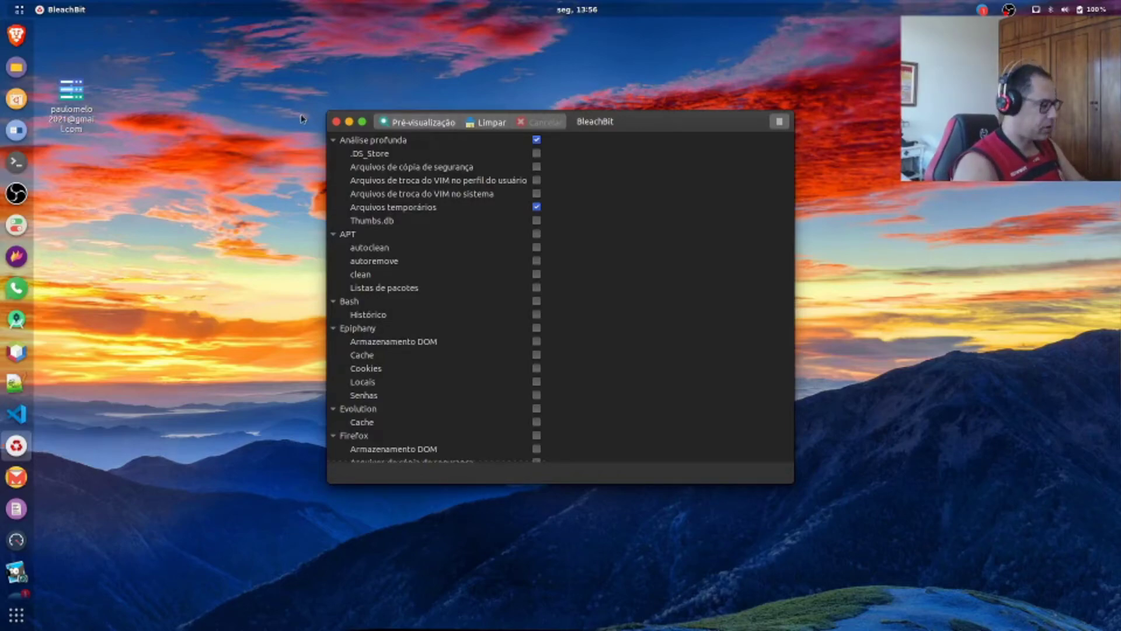
click(337, 122)
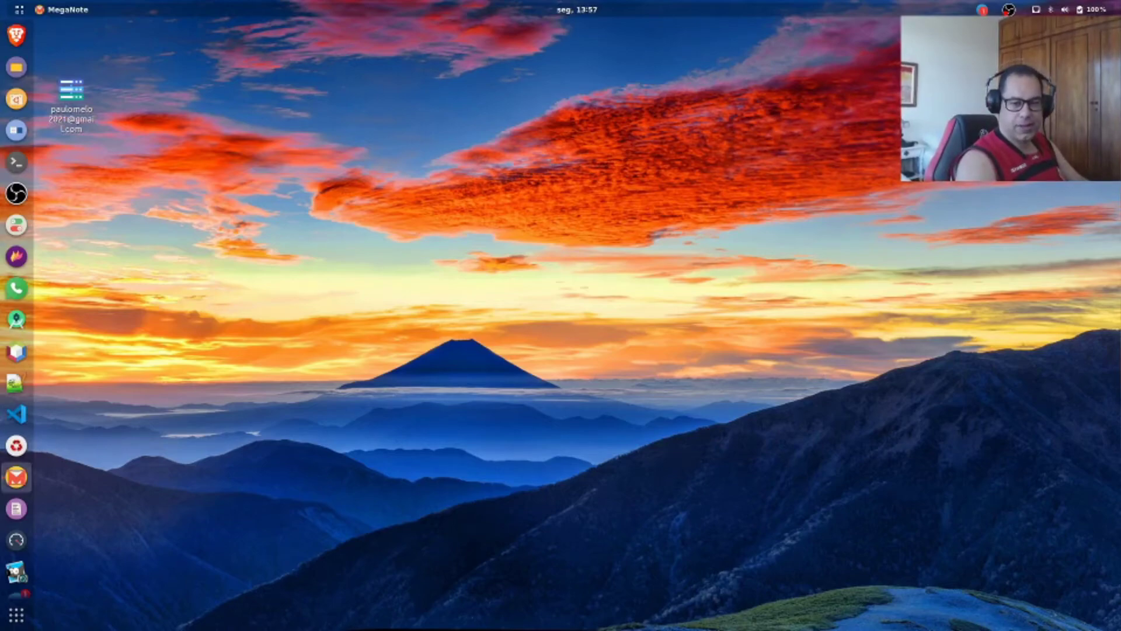
drag(515, 217, 443, 140)
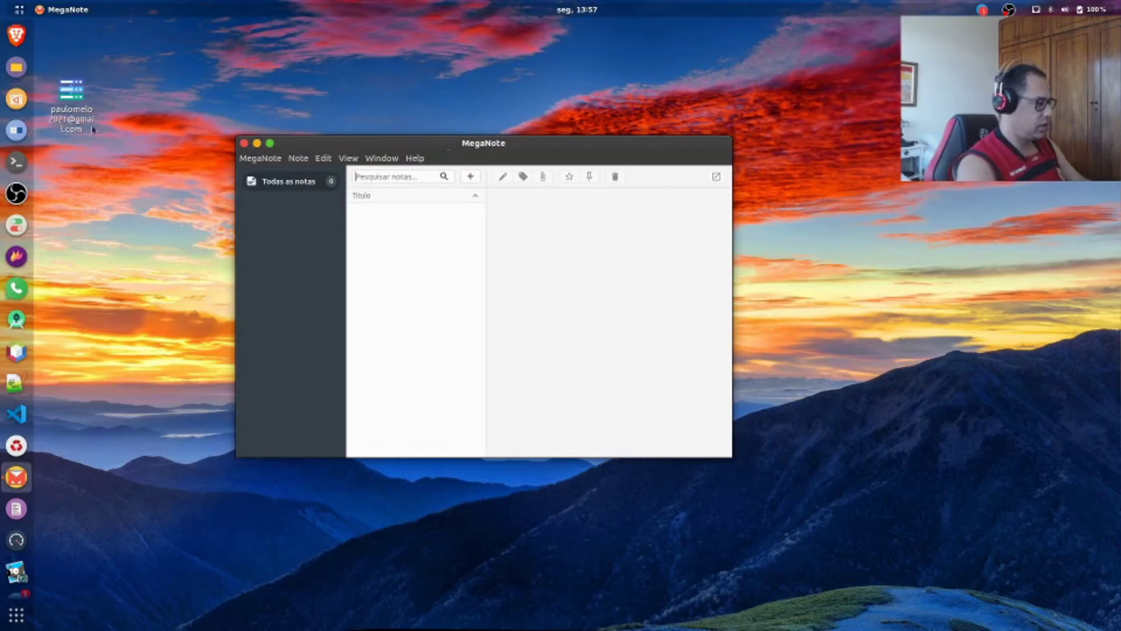
click(244, 143)
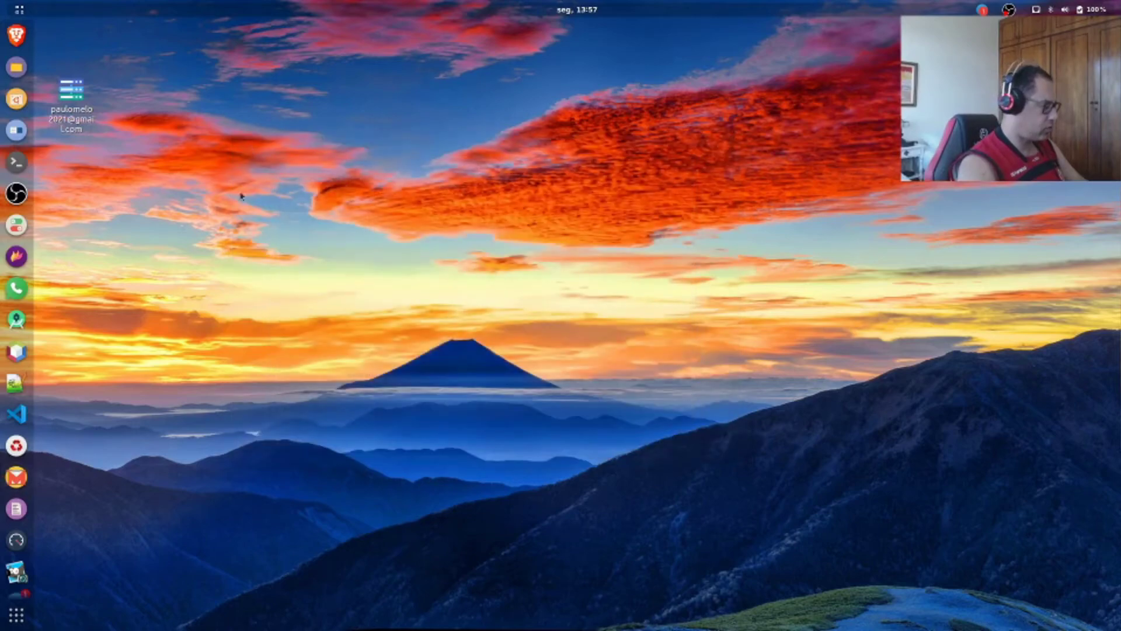
Step: Open the text editor, move its window toward the middle of the desktop to view it, and close it
click(18, 512)
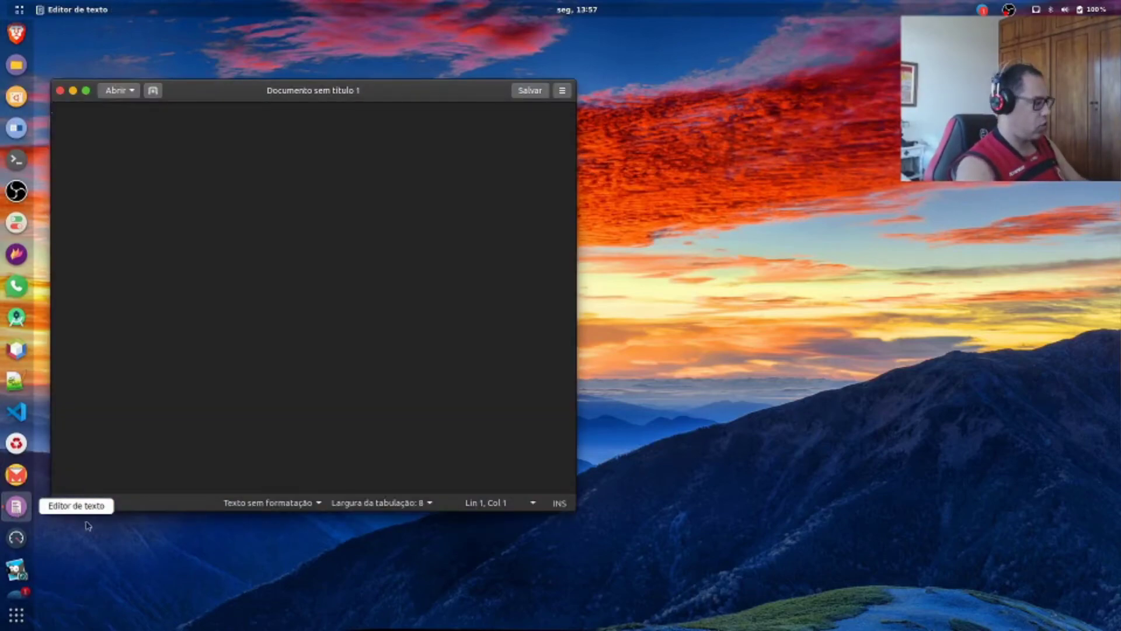
drag(231, 93, 478, 83)
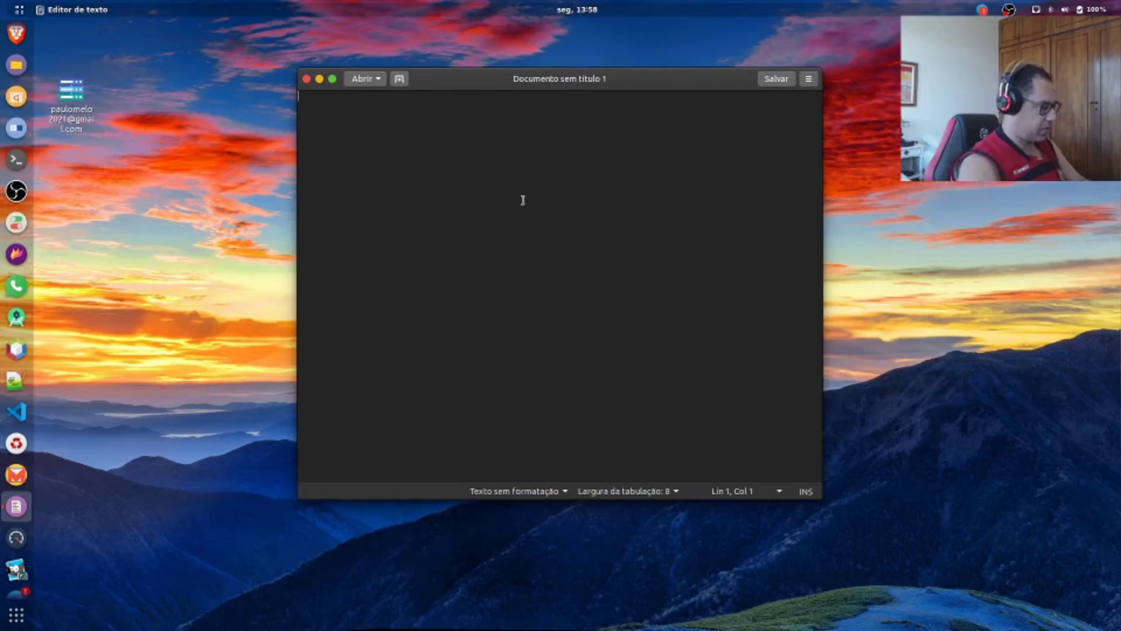
click(308, 78)
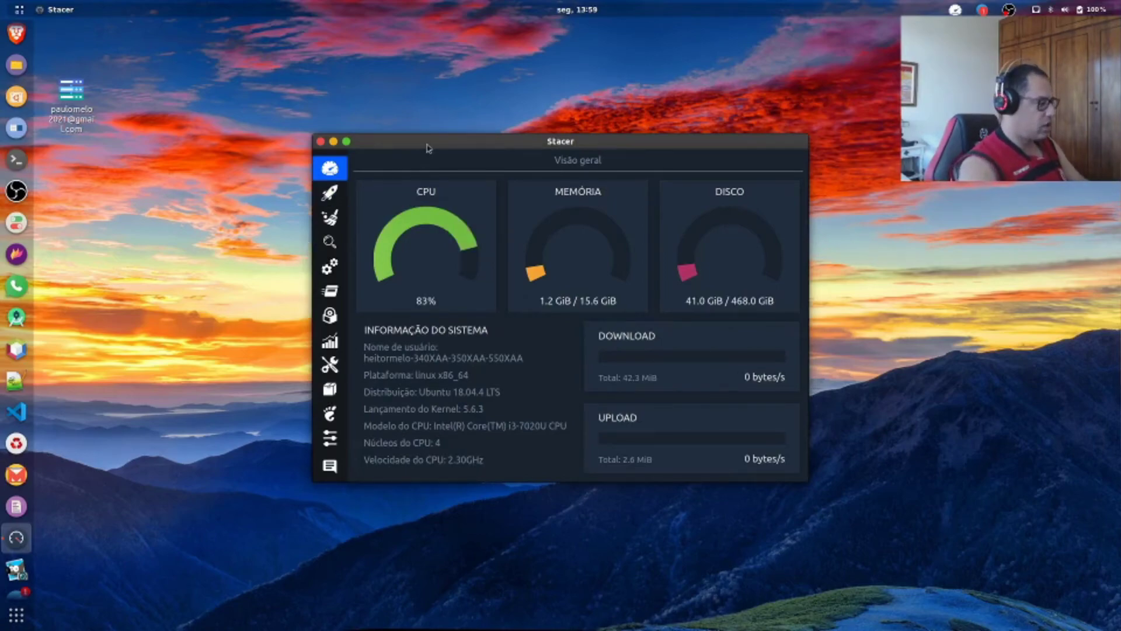
Step: View Stacer while repositioning its window and close it, and open PhotoGIMP to view its interface and close it
drag(427, 147, 393, 115)
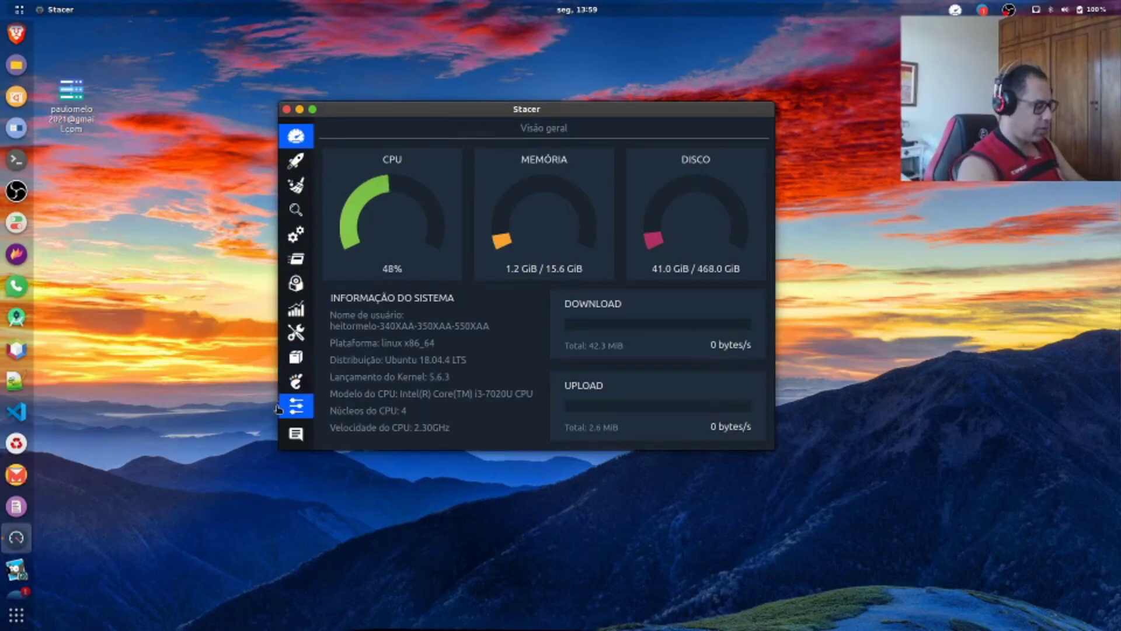
drag(401, 115, 399, 107)
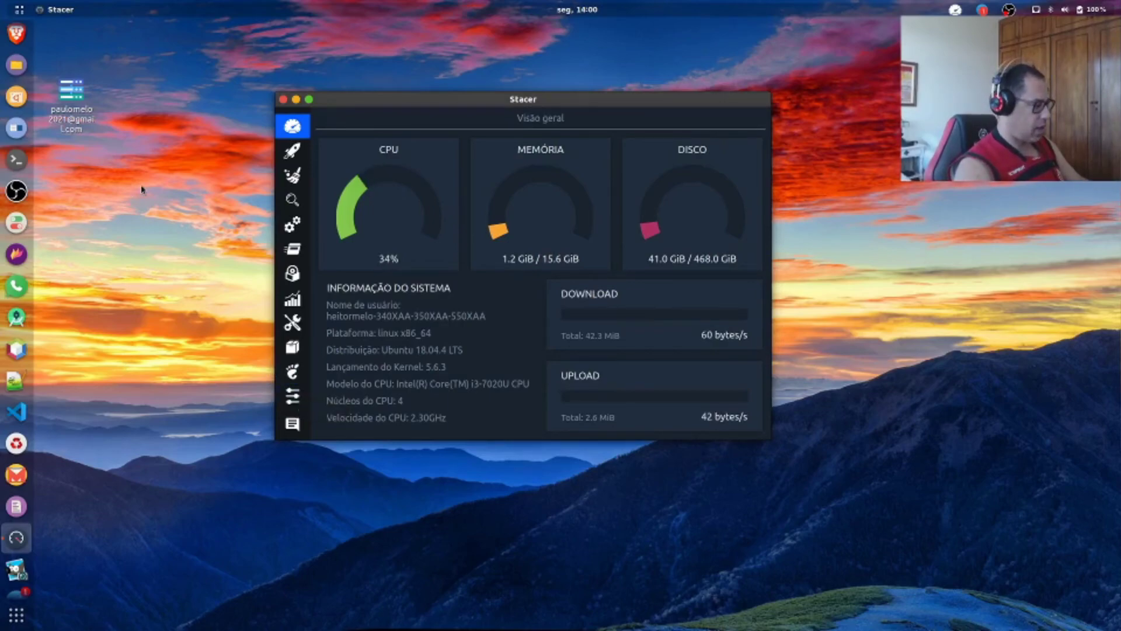
click(283, 100)
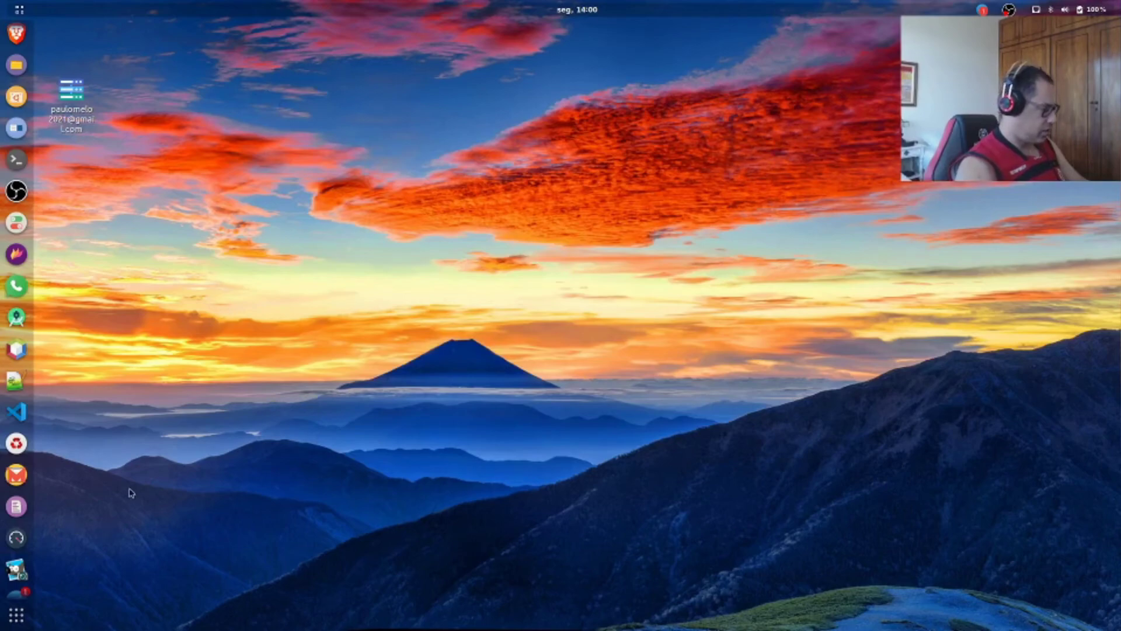
click(17, 569)
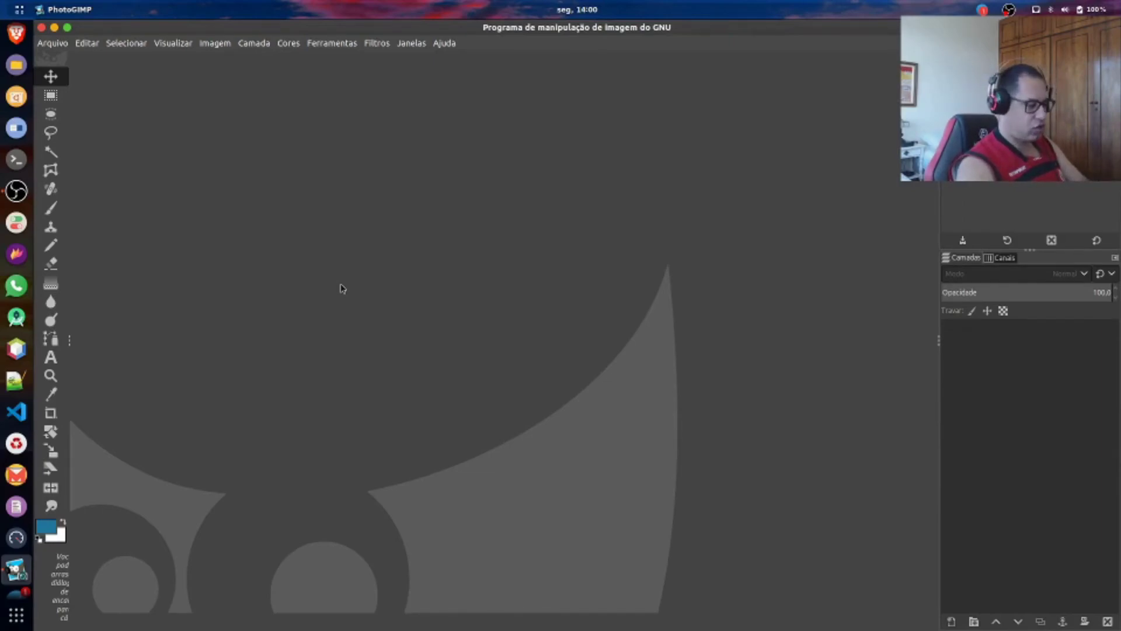
click(42, 28)
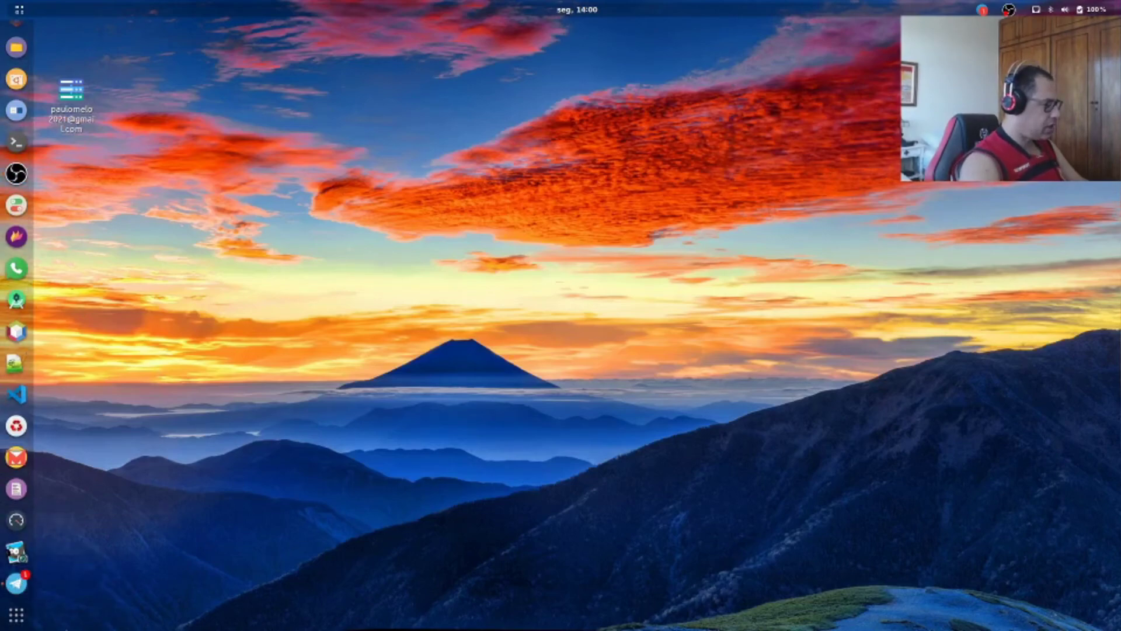
Step: Search the installed applications for "opensh", open OpenShot Video Editor, reposition its window to view it, and close it
click(17, 622)
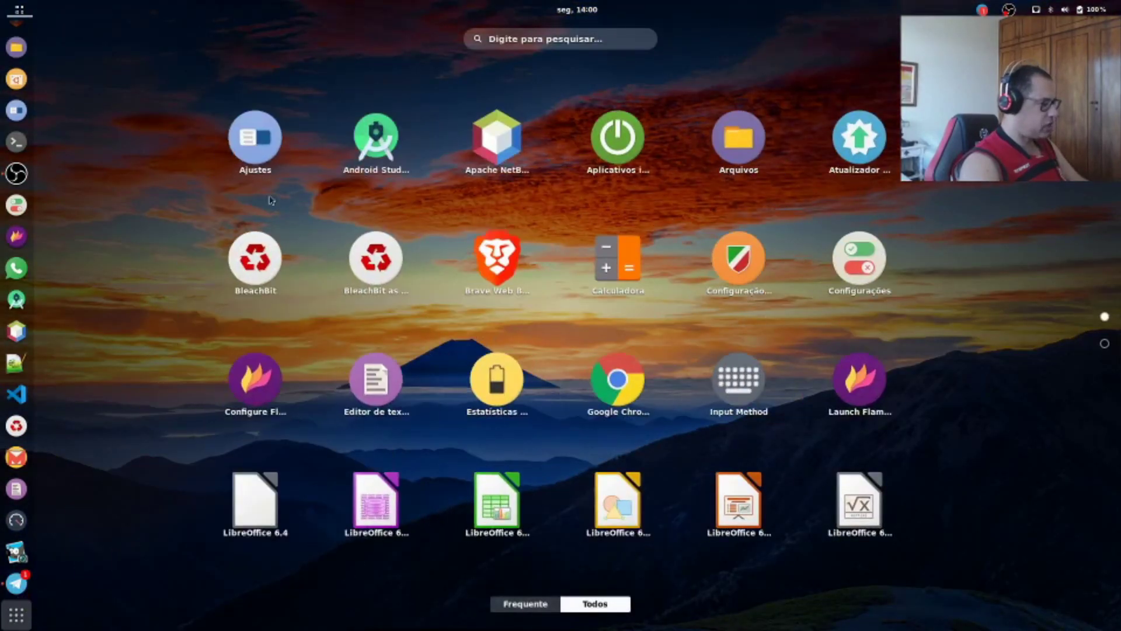
click(505, 48)
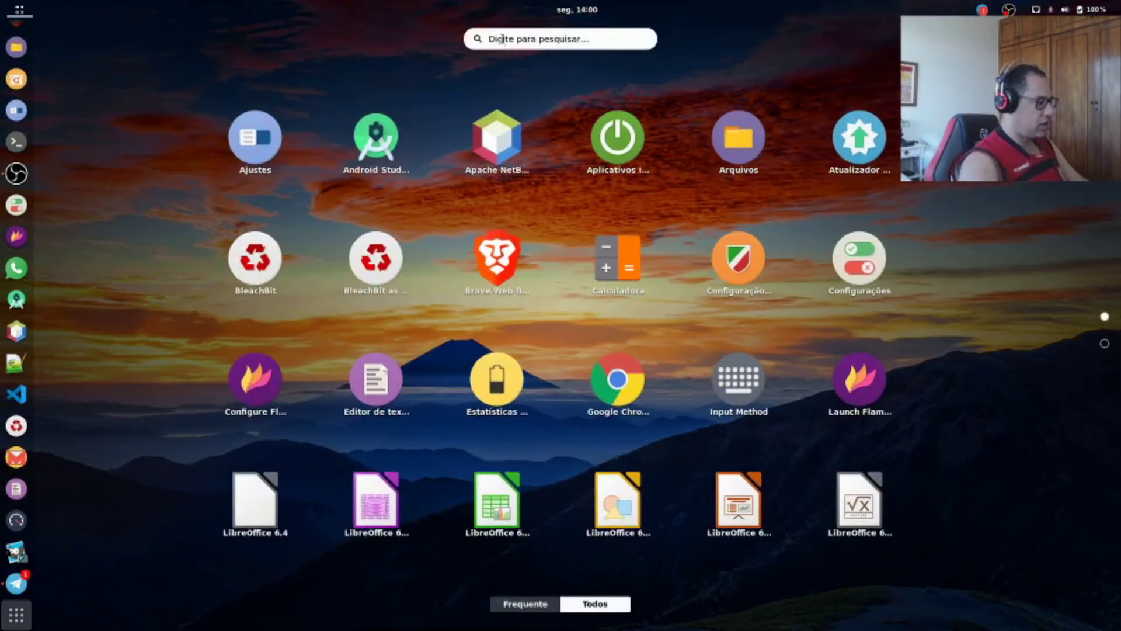
text(opensh)
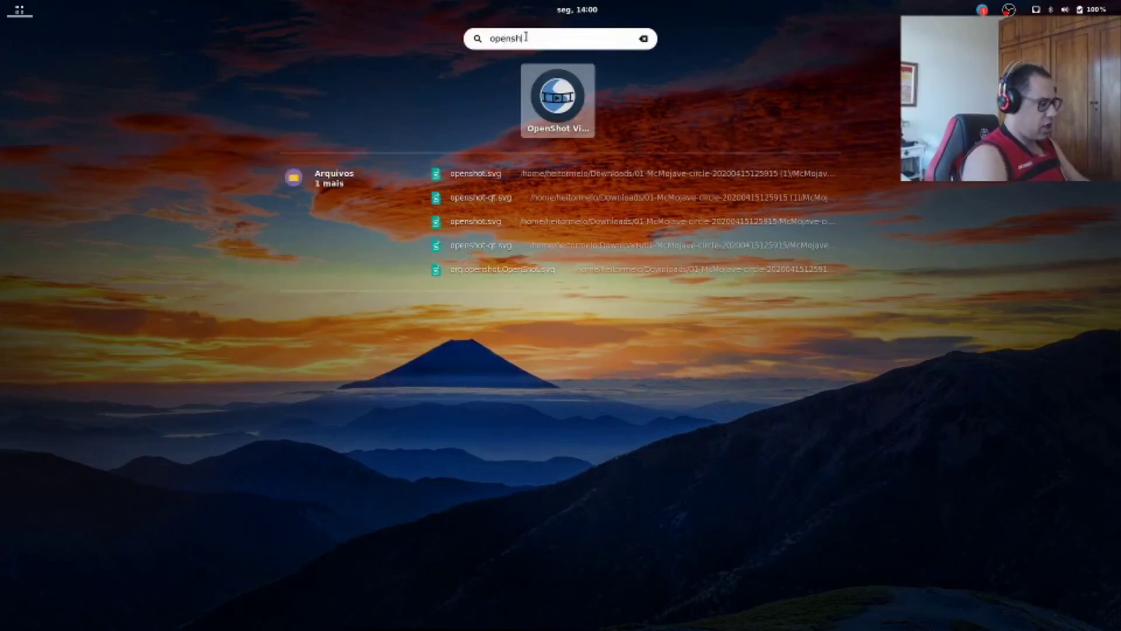
click(558, 112)
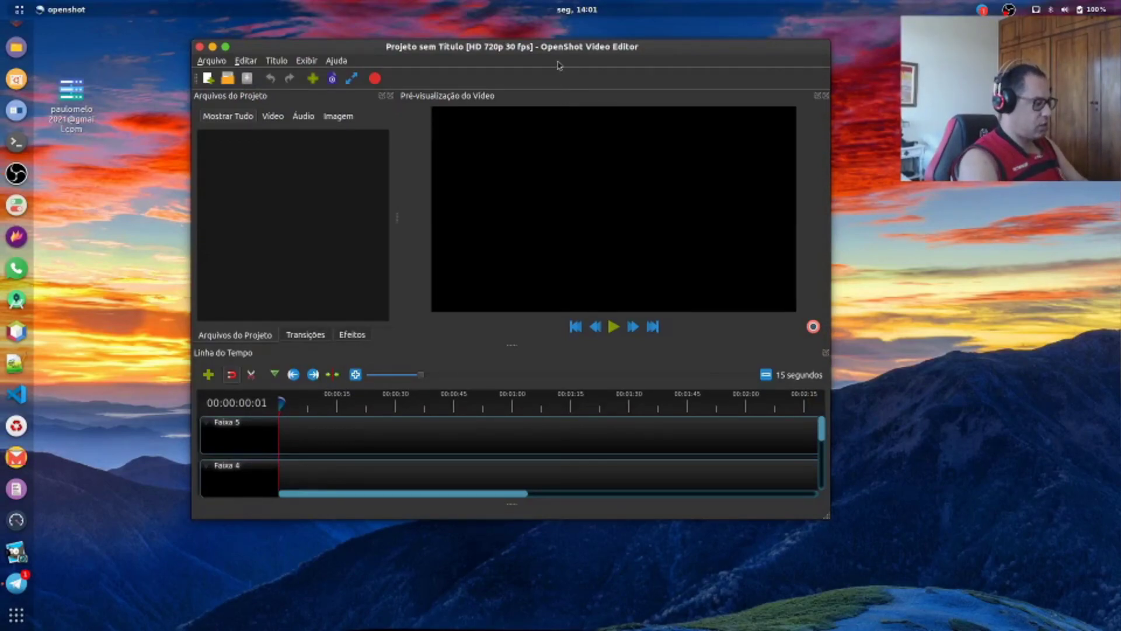
drag(649, 48, 692, 54)
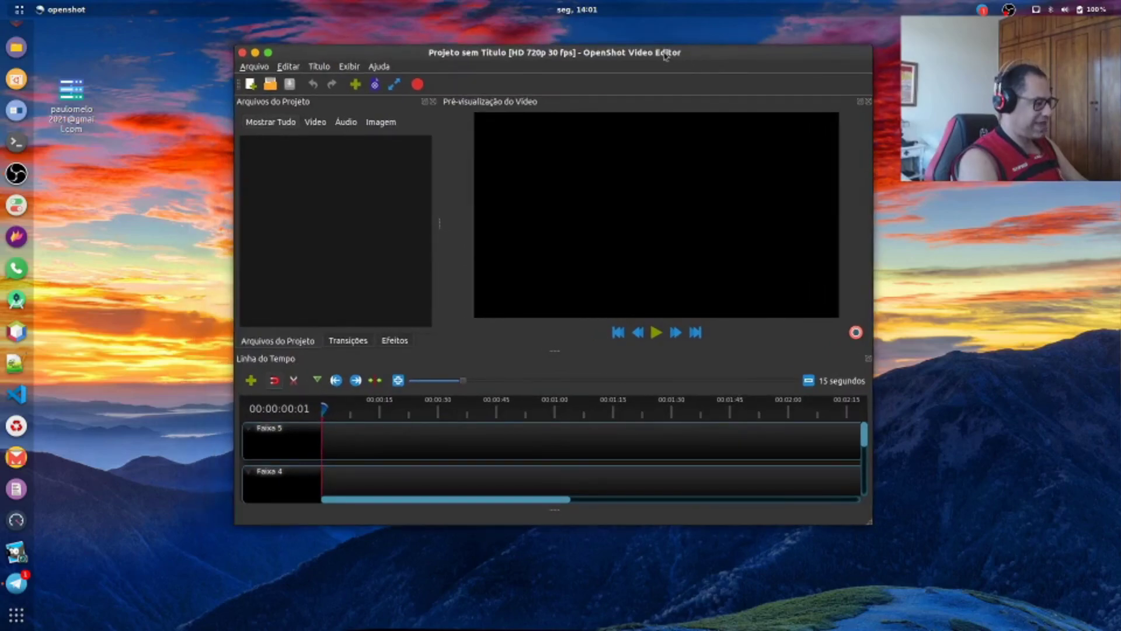
click(243, 53)
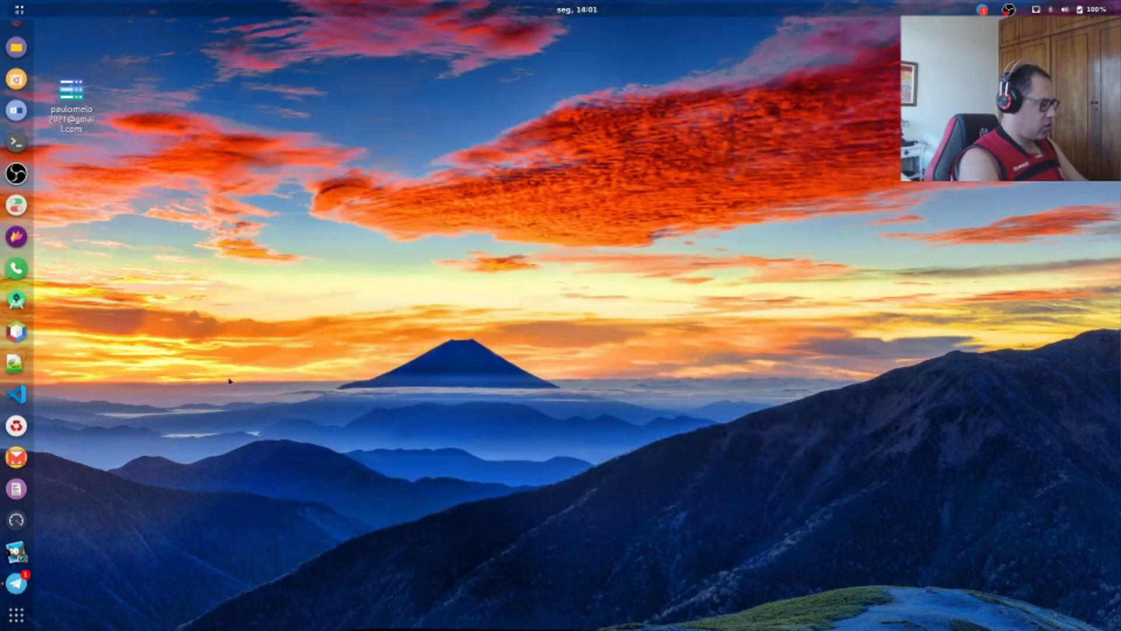